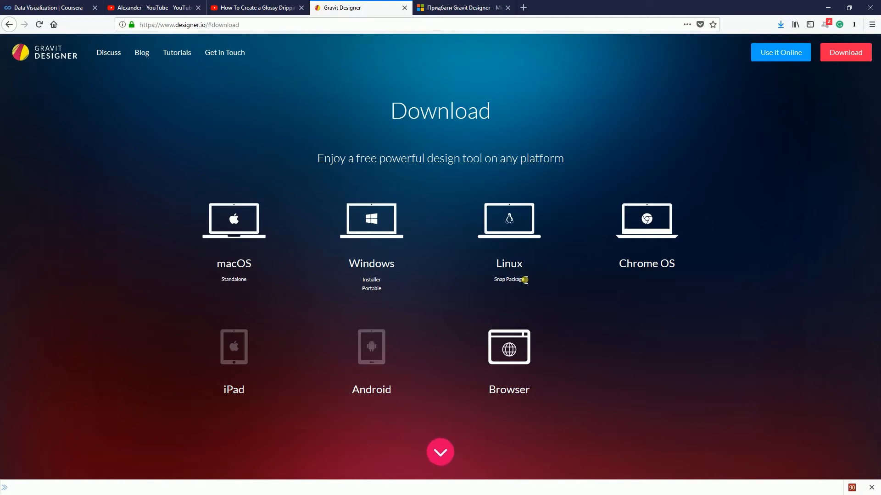
# Open Gravit Designer's Microsoft Store page from the download site, close the blank tab, and minimize the Store window
pyautogui.click(526, 280)
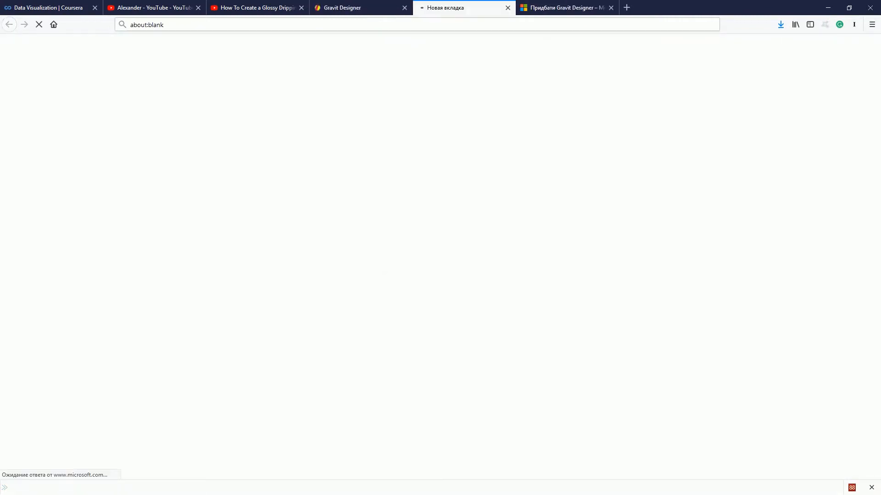
pyautogui.hotkey('ctrl', 'Tab')
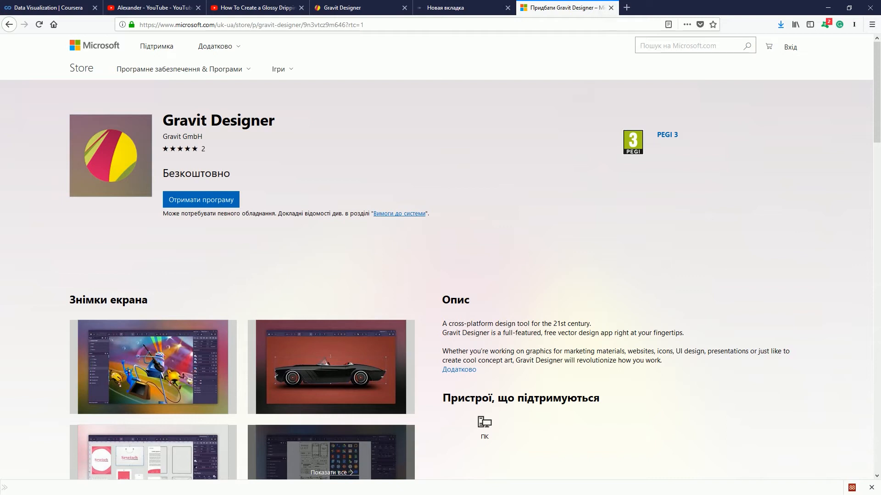
pyautogui.hotkey('ctrl', 'w')
pyautogui.hotkey('ctrl', 'shift', 'Tab')
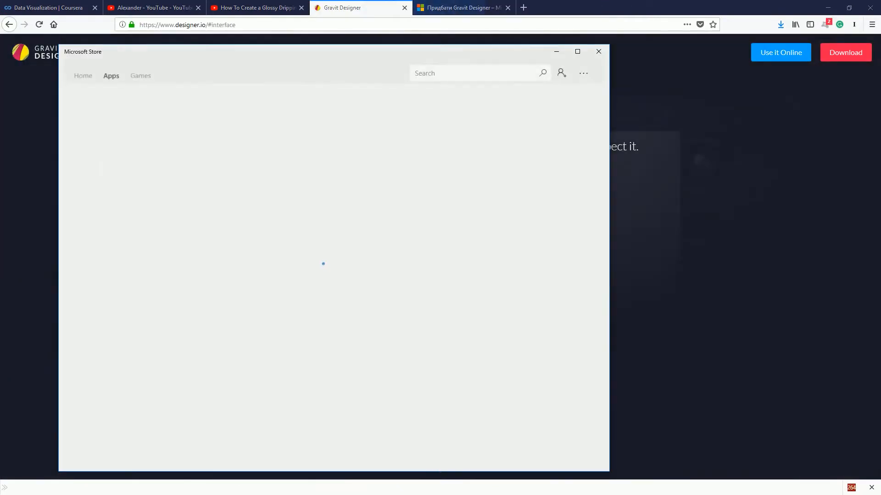
pyautogui.click(557, 52)
pyautogui.scroll(-2, 557, 52)
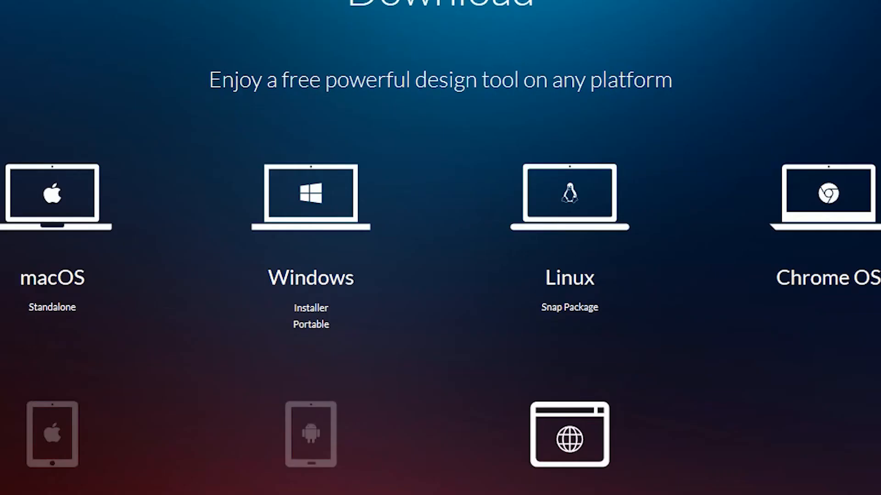
# Download the Windows installer GravitDesignerInstaller.exe and save it, and look over the site's feature overview
pyautogui.click(311, 308)
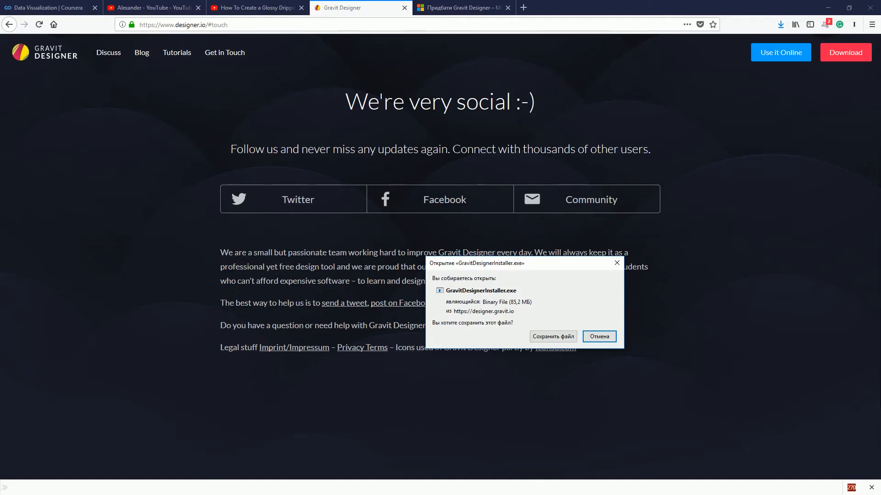
pyautogui.click(549, 337)
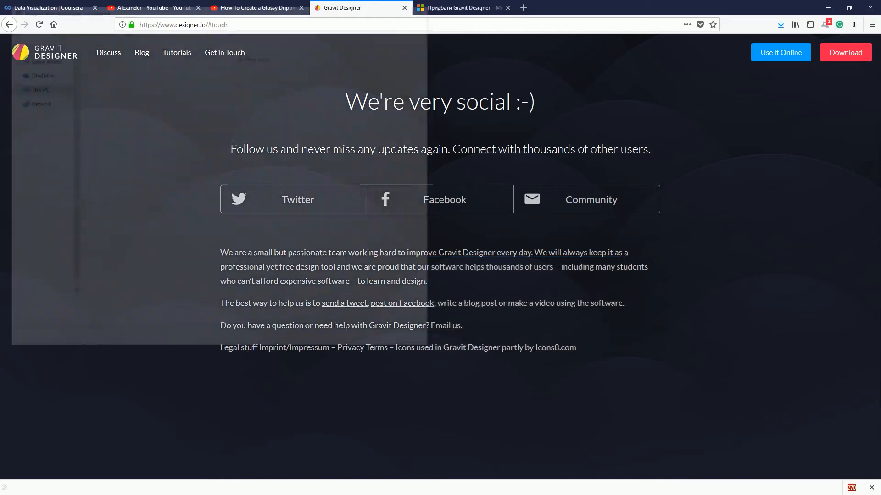
pyautogui.press('Return')
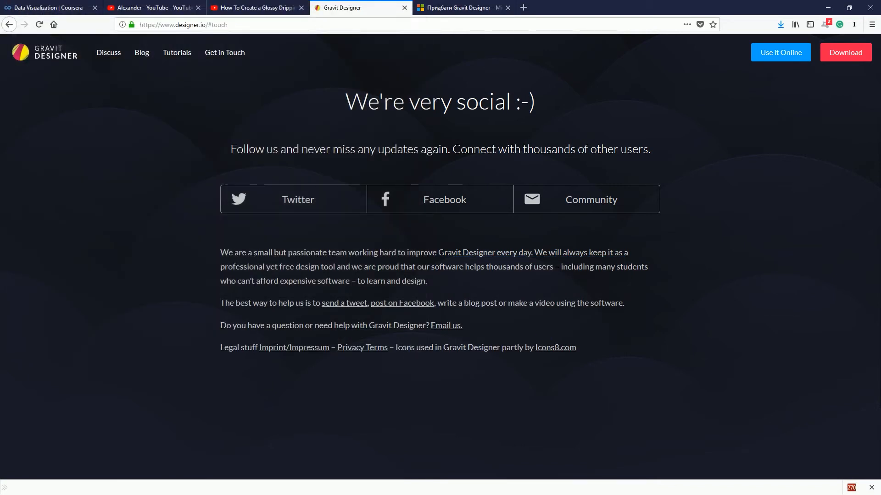
pyautogui.scroll(10, 406, 340)
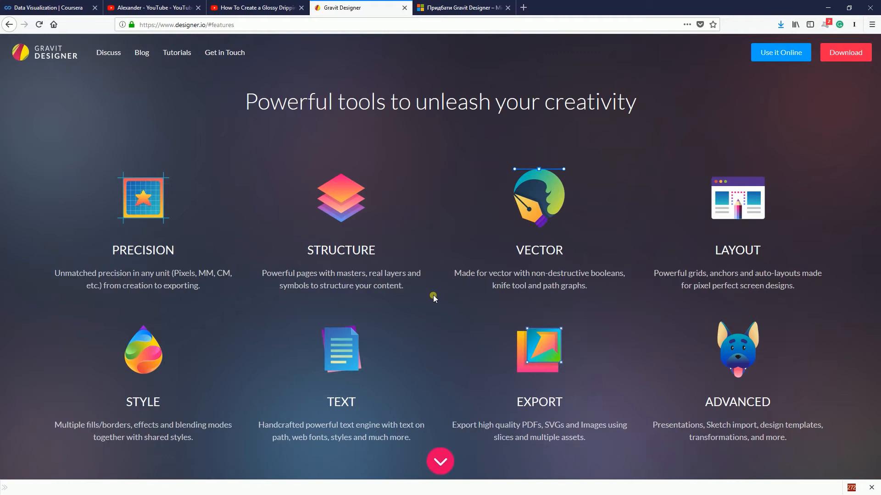
pyautogui.scroll(-3, 435, 299)
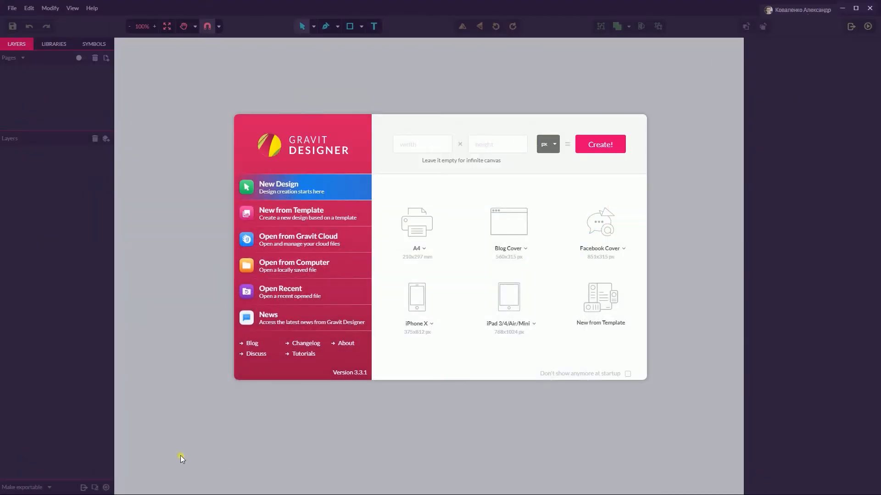
# Launch Gravit Designer and view the list of recently opened files on its welcome screen
pyautogui.press('super')
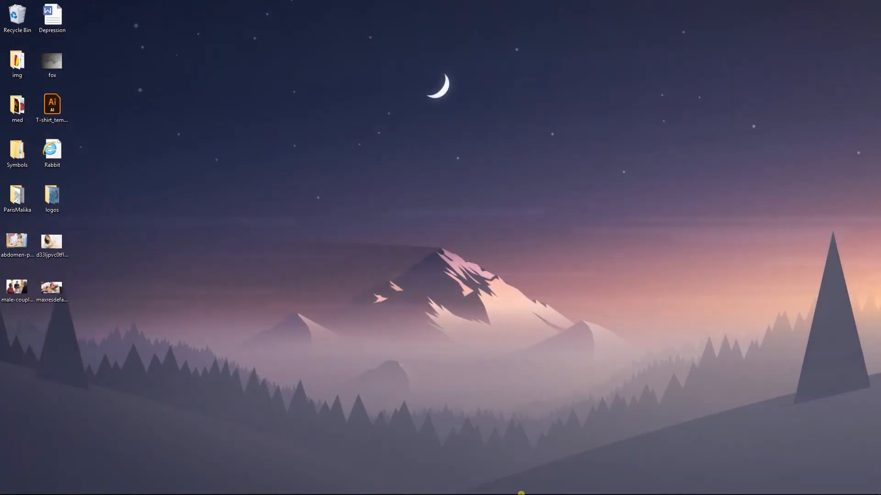
pyautogui.moveTo(468, 490)
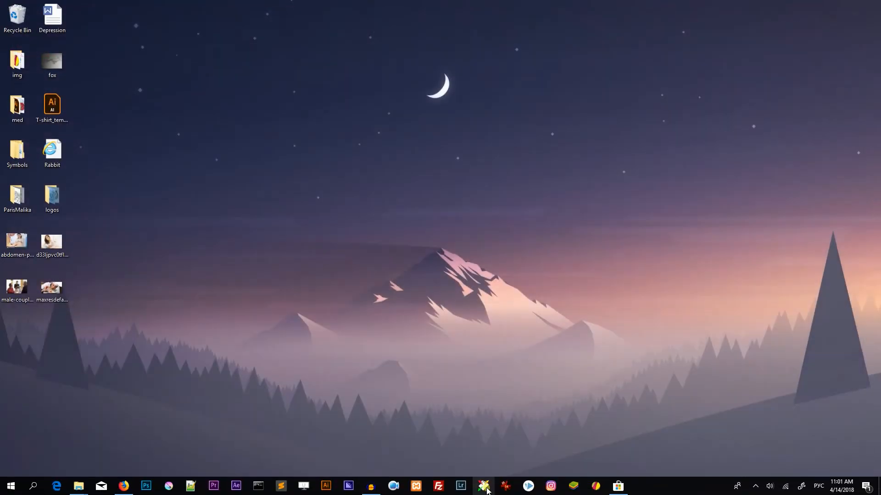
pyautogui.click(596, 486)
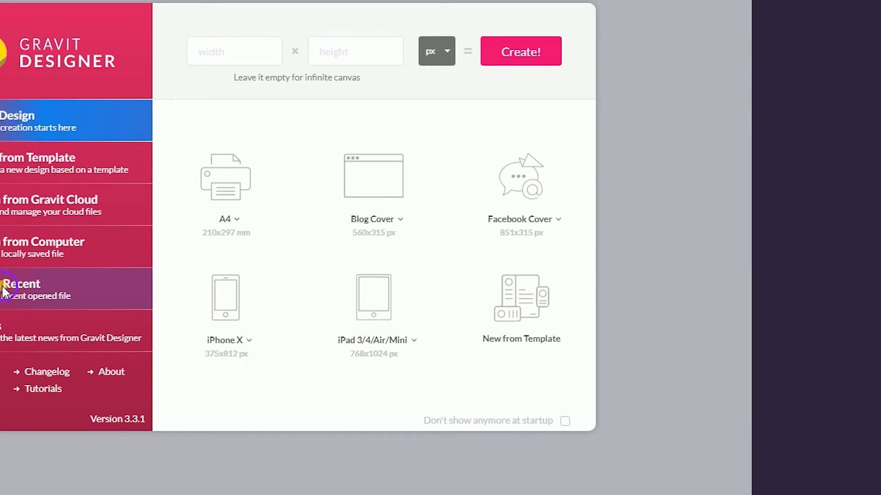
pyautogui.click(4, 292)
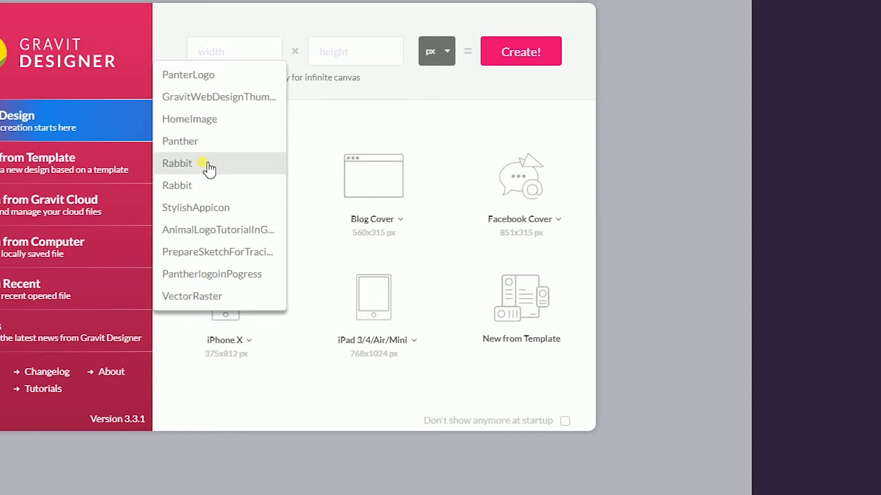
pyautogui.click(492, 403)
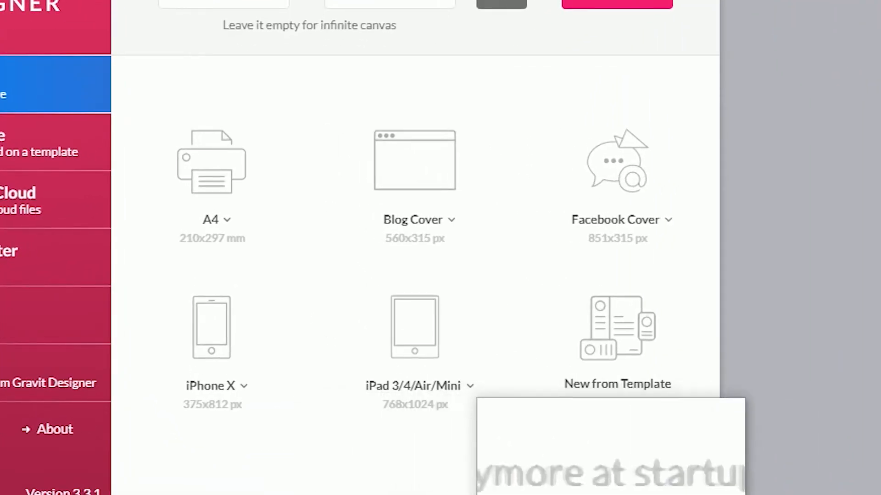
# Disable the welcome screen at startup, close the program and relaunch it
pyautogui.click(677, 493)
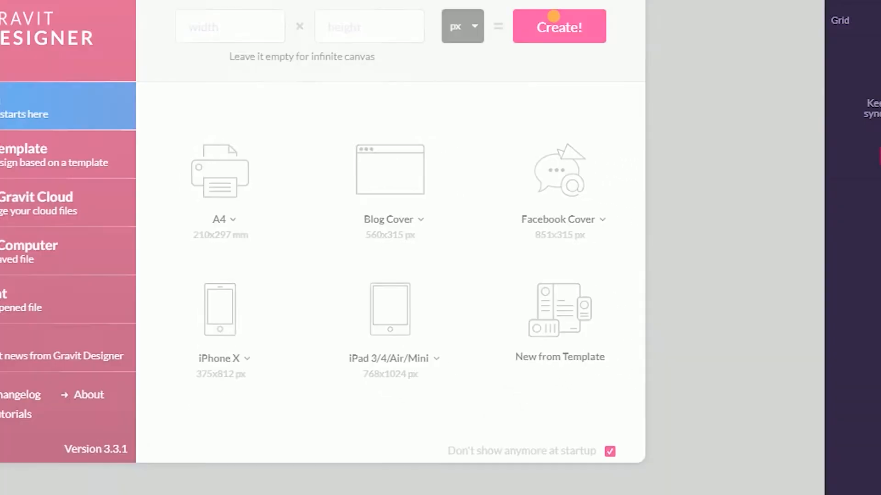
pyautogui.click(617, 2)
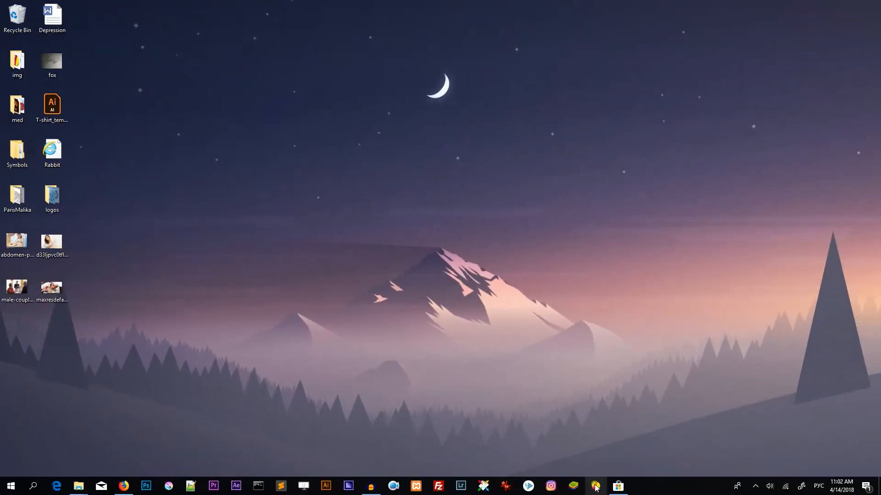
pyautogui.click(595, 487)
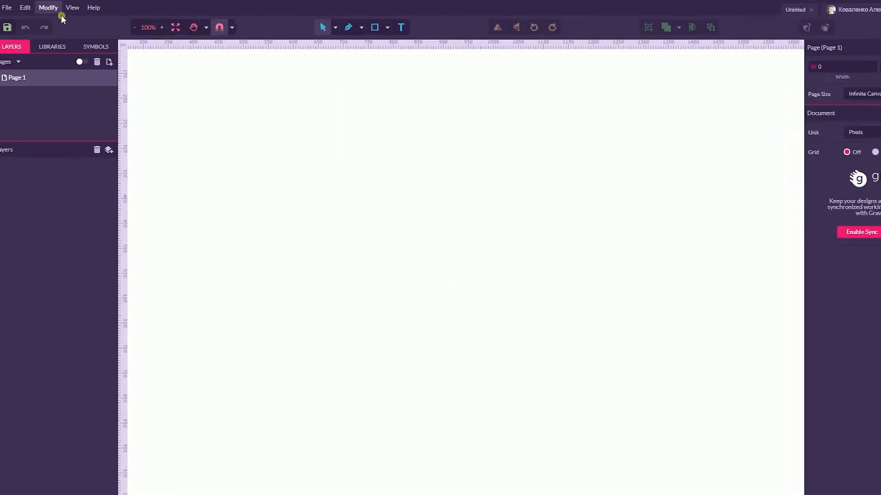
# Bring back the welcome screen, re-enable it at startup, and restart the program
pyautogui.click(101, 6)
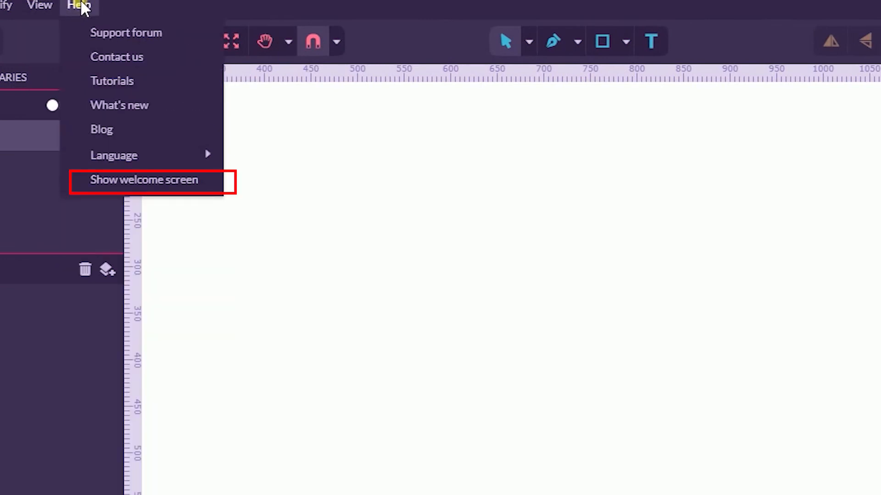
pyautogui.click(143, 179)
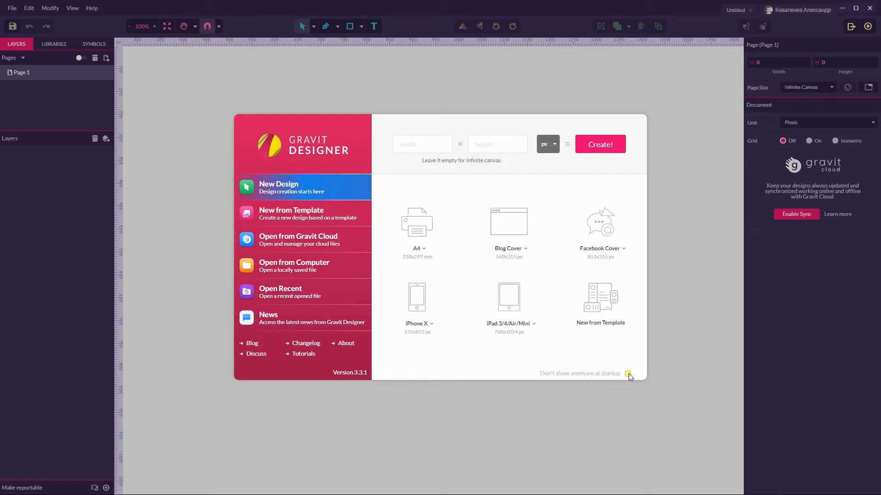
pyautogui.click(870, 7)
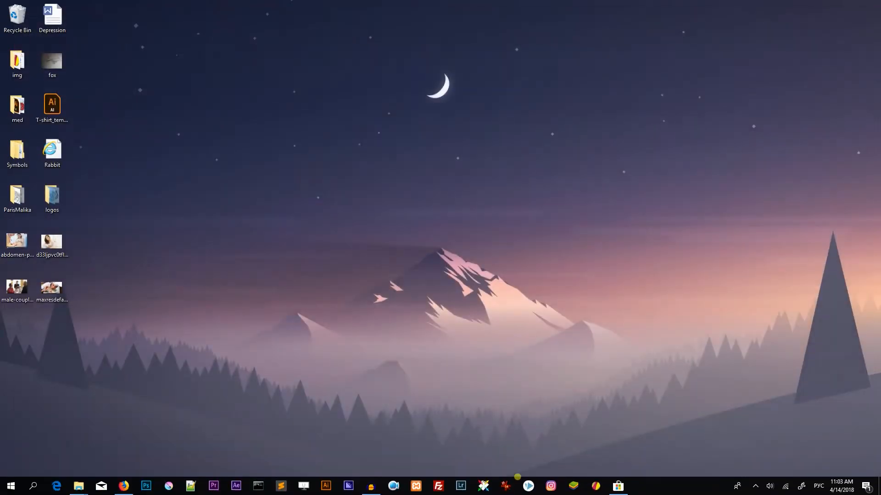
pyautogui.click(596, 487)
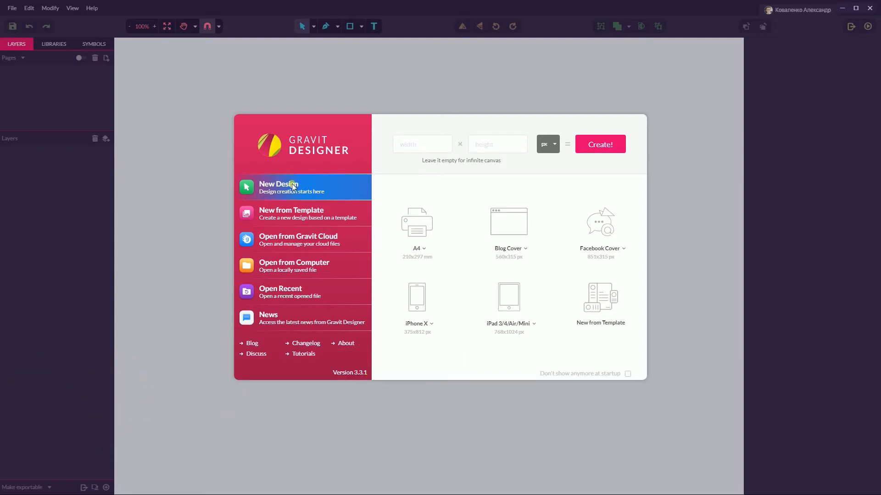
# Create a new design from the Website - Large (1440x900 px) preset
pyautogui.click(525, 250)
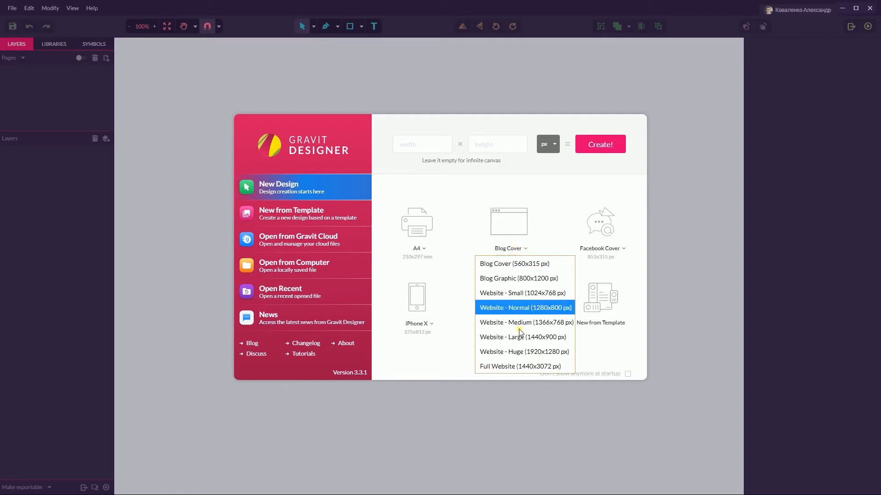
pyautogui.click(517, 338)
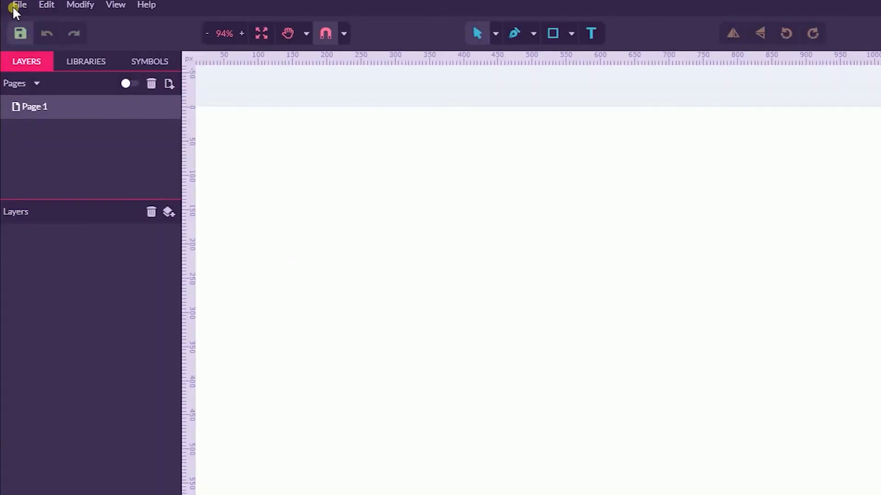
# Look through the file commands, start opening a local file, and examine the supported file types
pyautogui.click(12, 8)
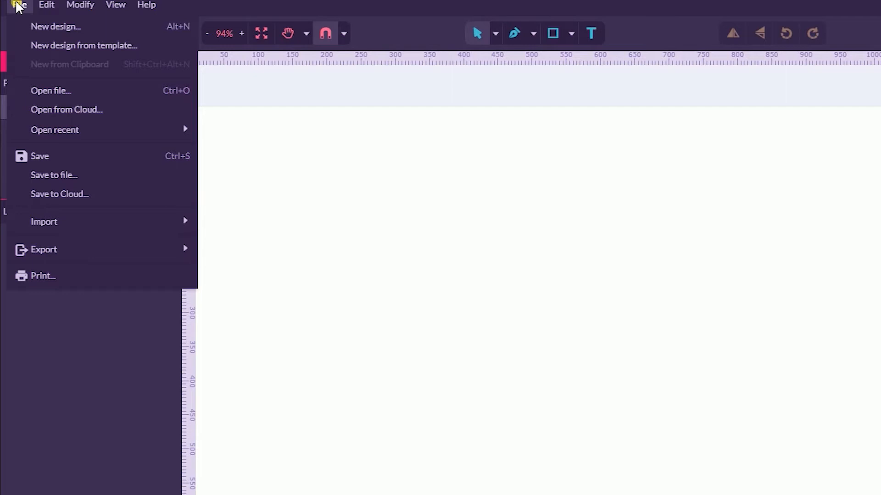
pyautogui.moveTo(46, 225)
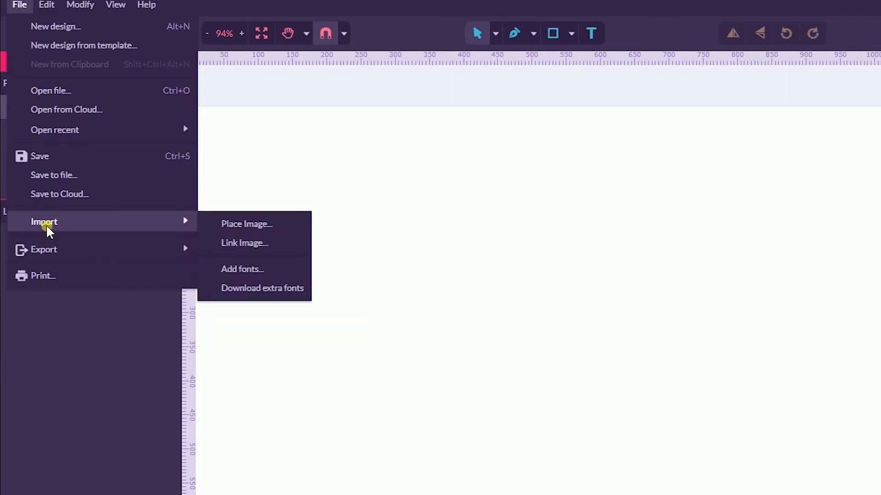
pyautogui.moveTo(48, 250)
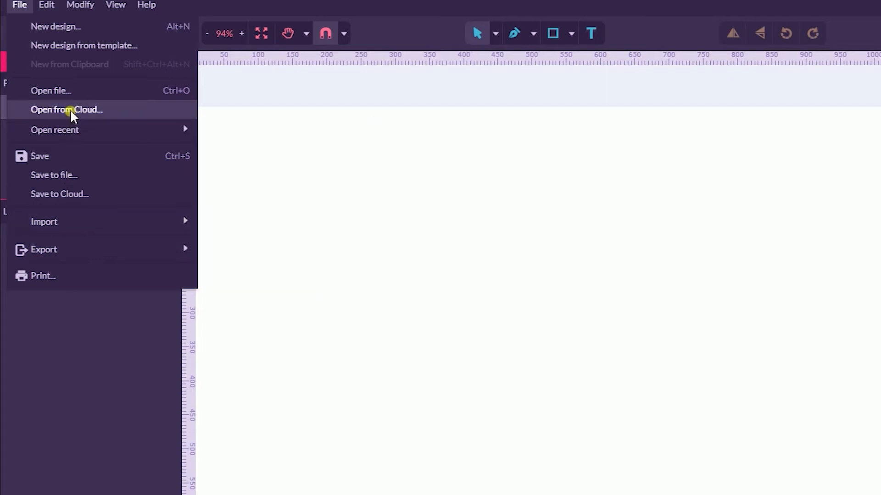
pyautogui.click(64, 90)
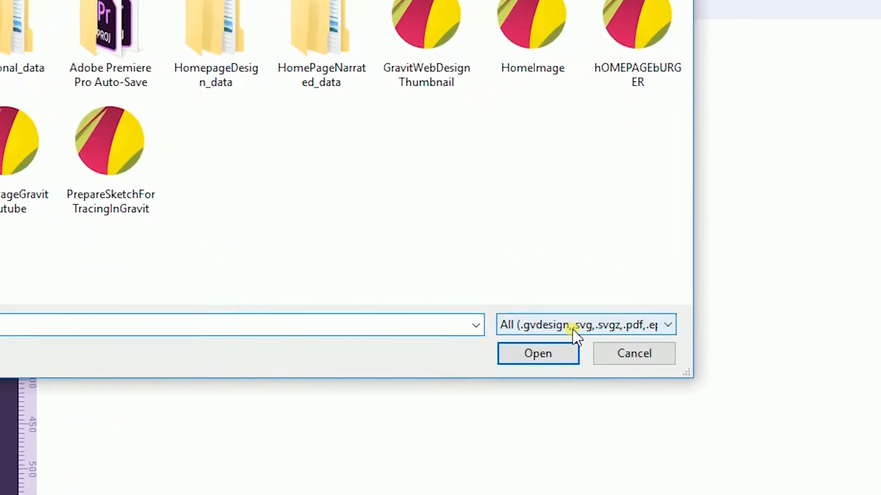
pyautogui.click(573, 326)
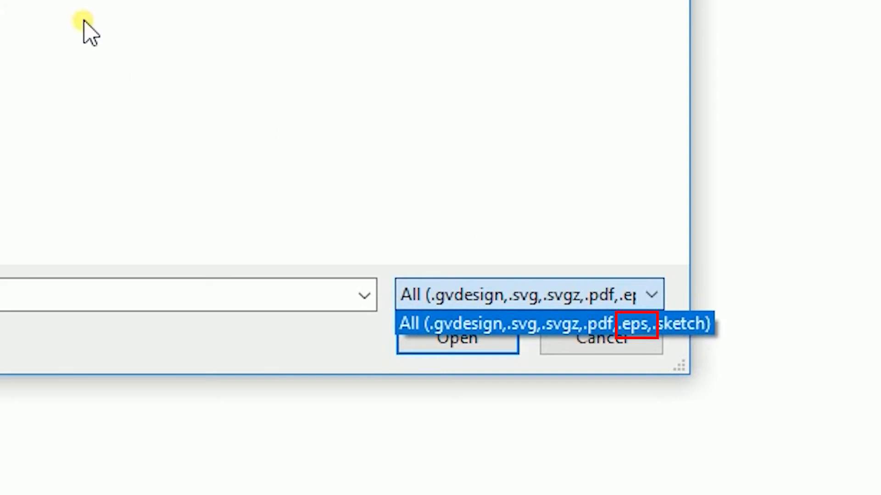
pyautogui.press('Escape')
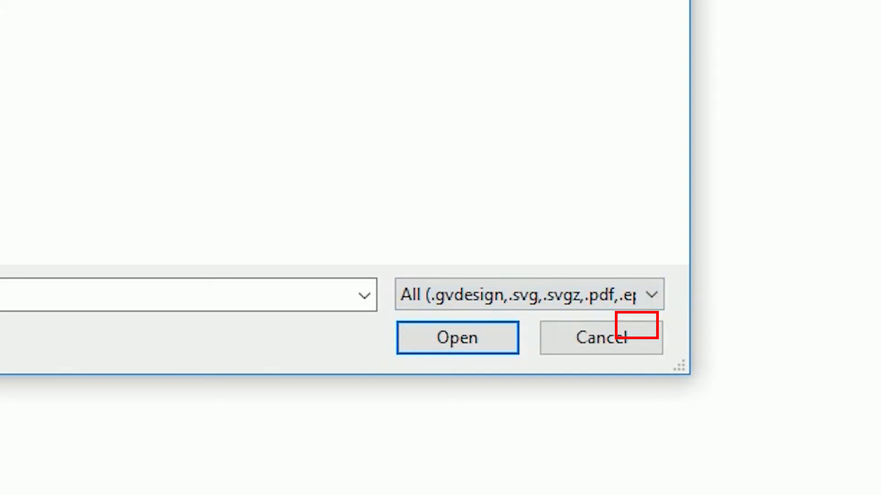
# Open the EPS file LettercCLogo from the Vitorials > Logos > LetterC folder on Local Disk (D:)
pyautogui.doubleClick(93, 128)
pyautogui.scroll(-5, 39, 118)
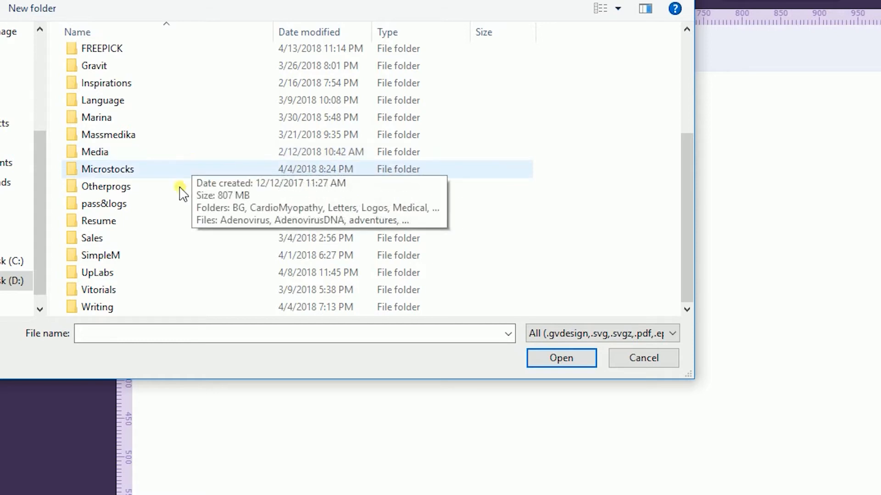
pyautogui.doubleClick(112, 294)
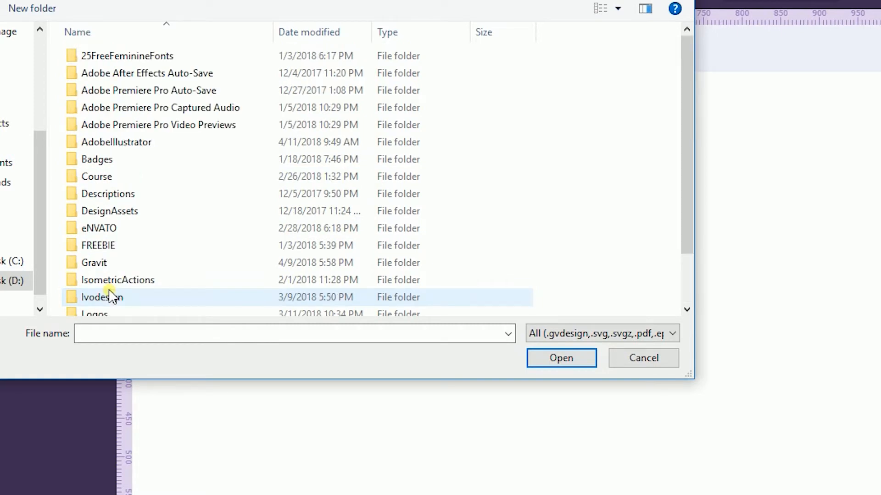
pyautogui.scroll(-1, 110, 296)
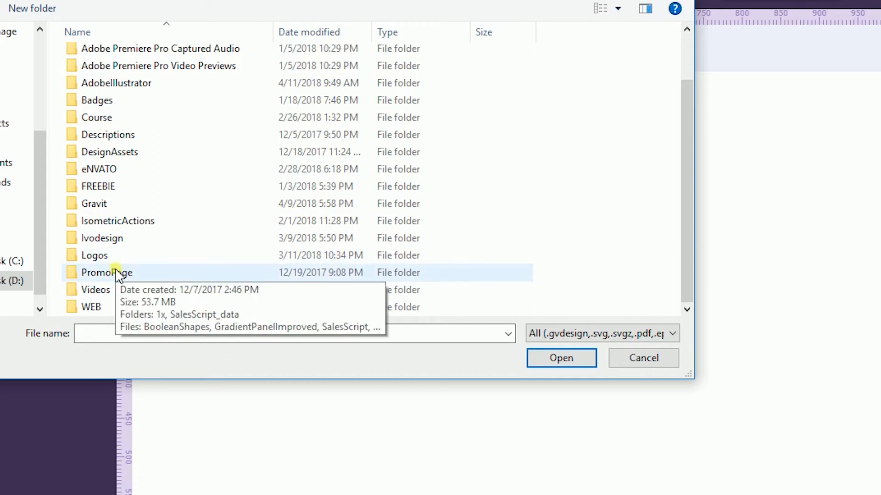
pyautogui.doubleClick(101, 256)
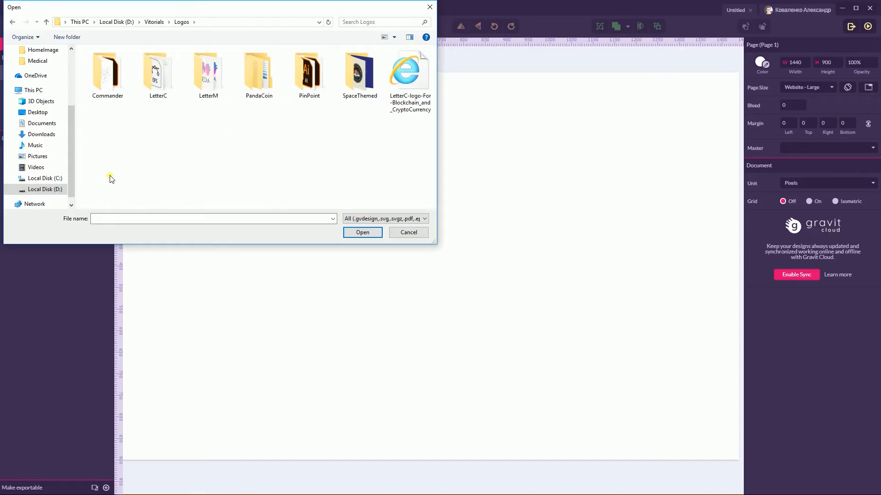
pyautogui.click(12, 22)
pyautogui.doubleClick(108, 200)
pyautogui.doubleClick(148, 64)
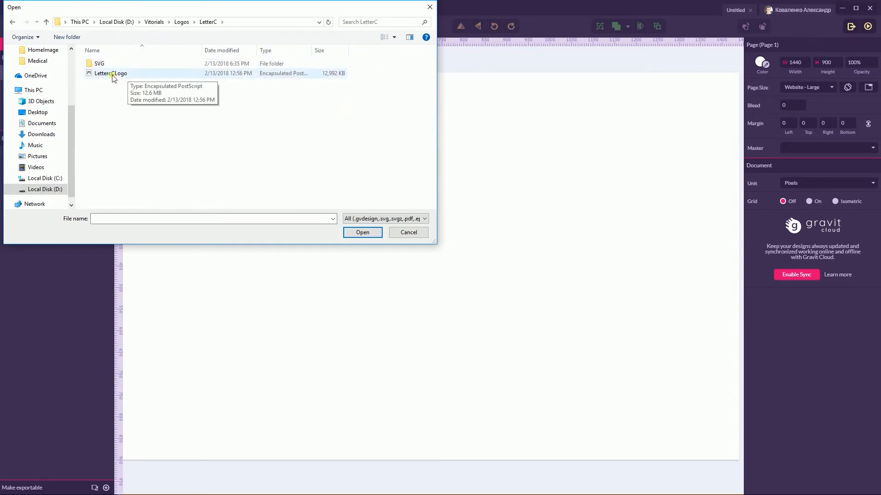
pyautogui.doubleClick(111, 75)
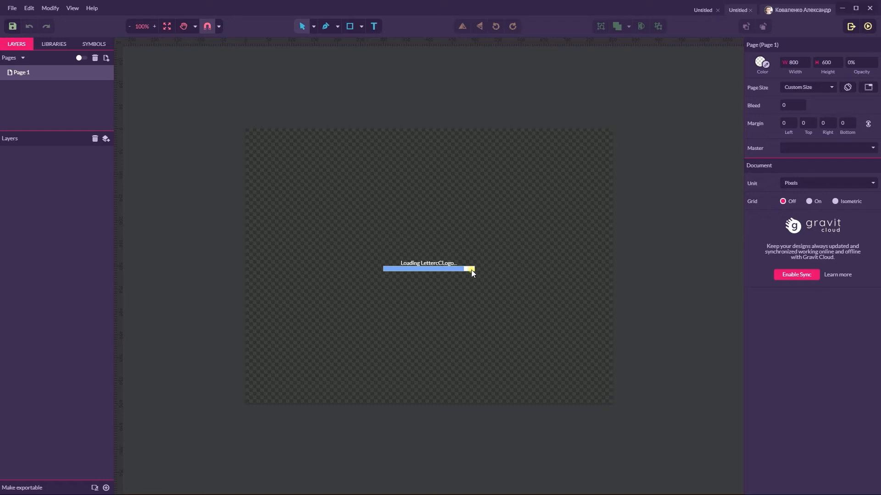
# Inspect the loading progress of LettercCLogo with the screen magnifier and return to the blank 1440x900 design
pyautogui.press('super+plus')
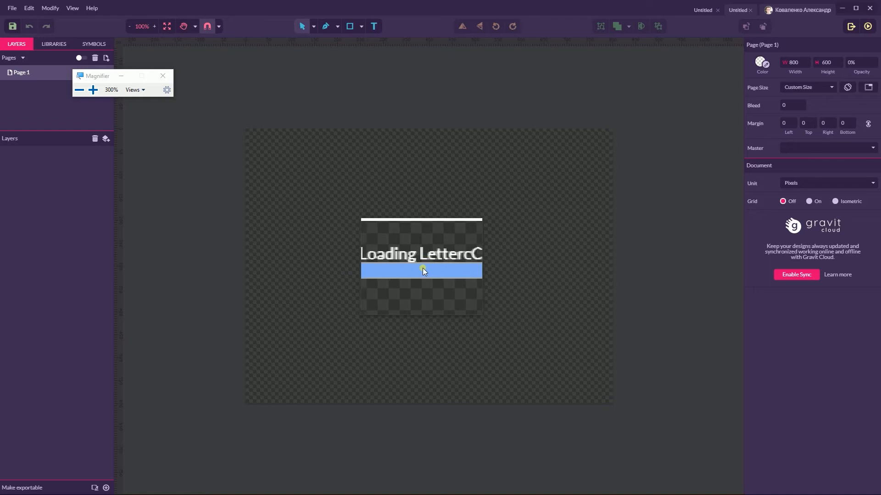
pyautogui.press('super+Escape')
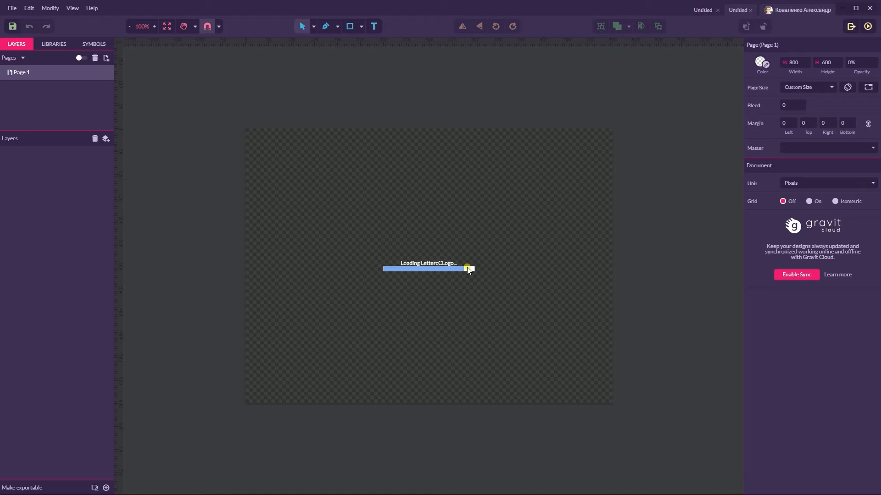
pyautogui.click(733, 10)
pyautogui.click(708, 11)
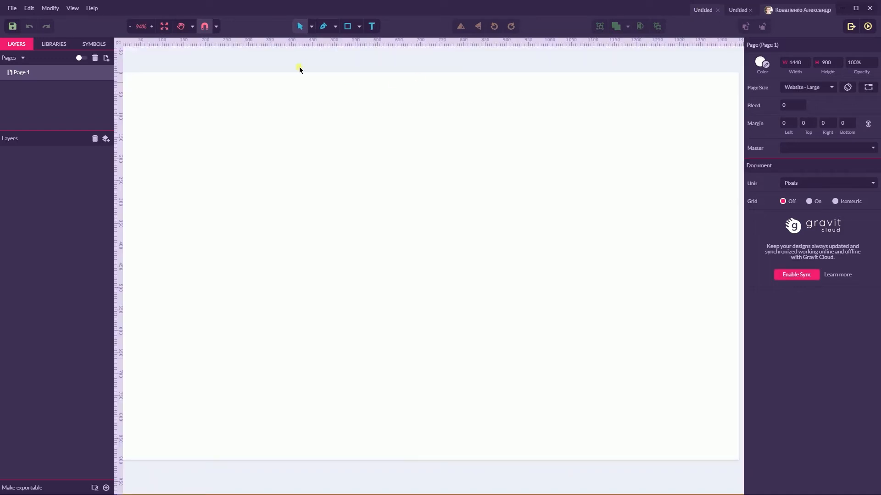
# Open the StylishAppicon design from the recently used files
pyautogui.click(14, 8)
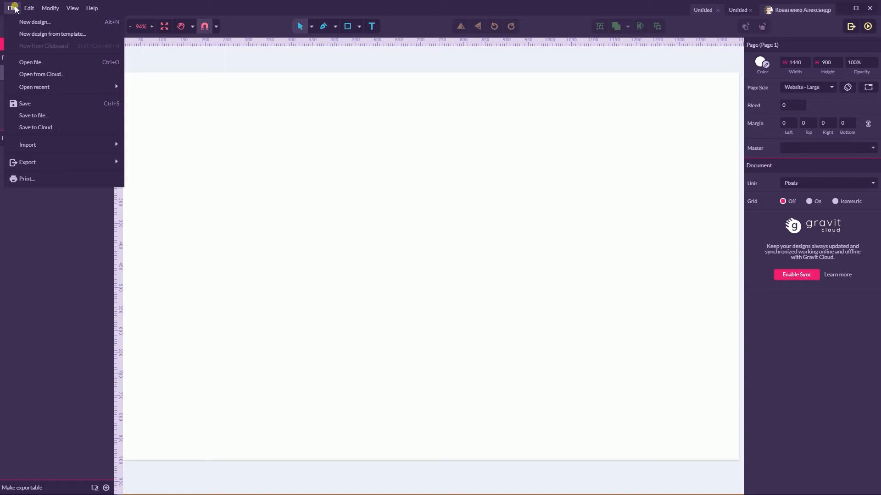
pyautogui.moveTo(31, 87)
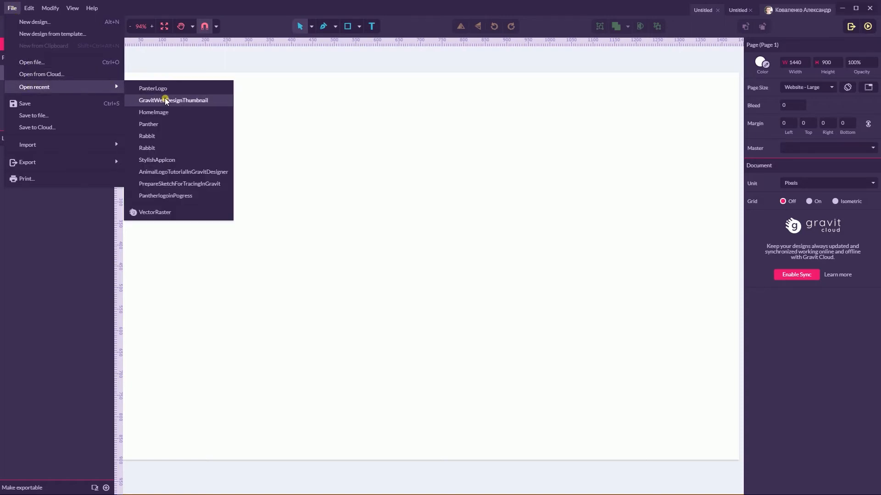
pyautogui.click(158, 160)
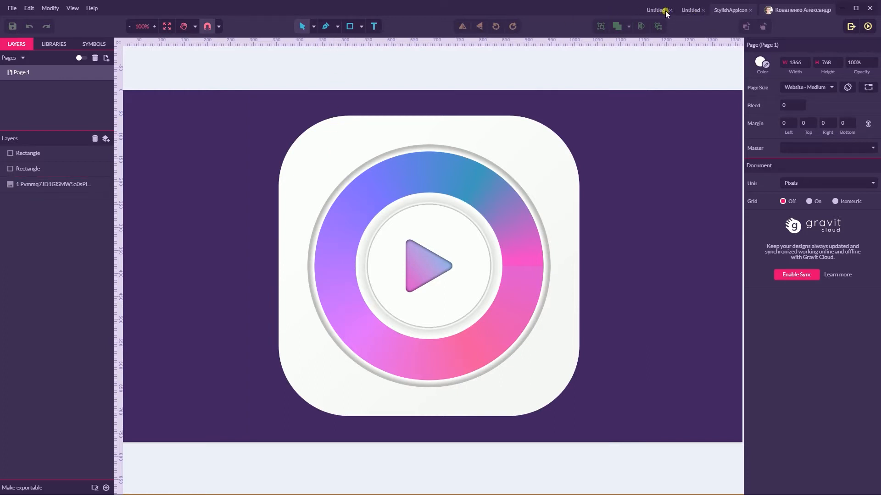
# Close the blank 1440x900 design and the StylishAppicon design
pyautogui.click(686, 11)
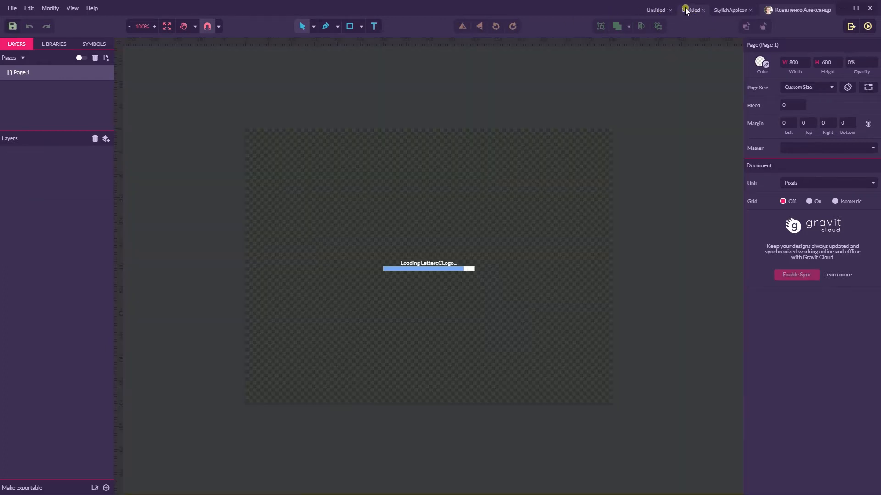
pyautogui.click(655, 10)
pyautogui.click(670, 10)
pyautogui.click(725, 10)
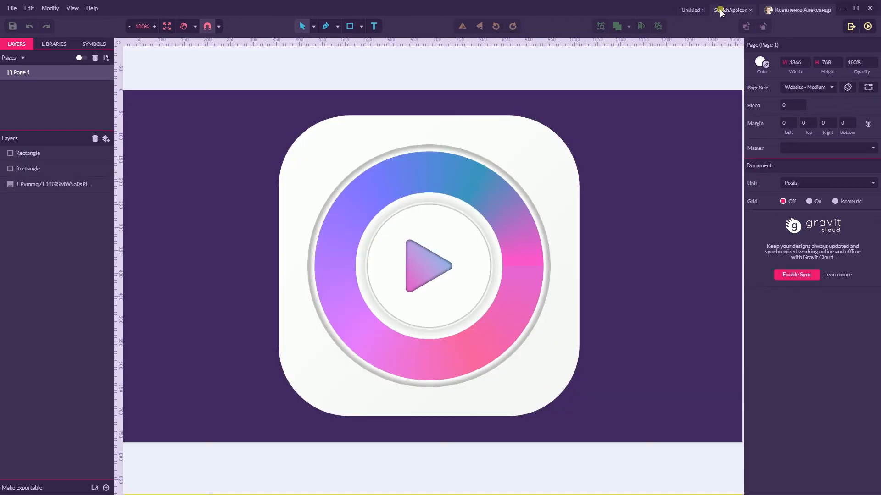
pyautogui.click(750, 10)
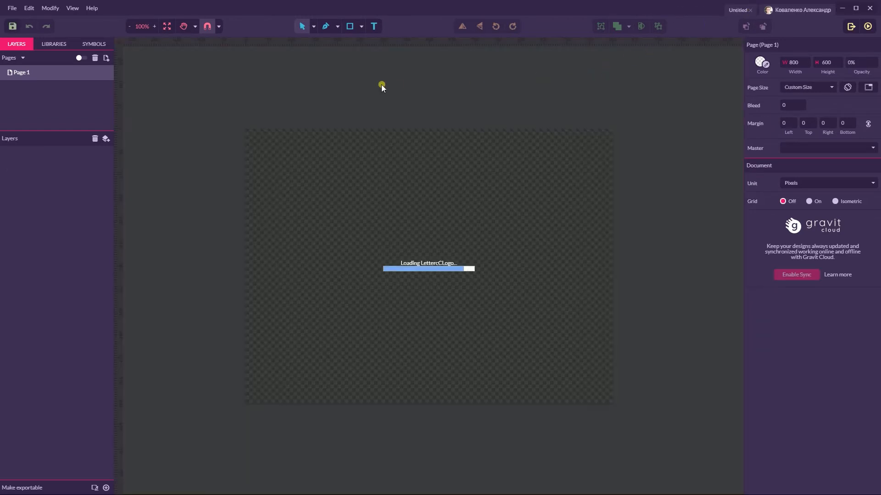
# In the program settings, try saving text layers as paths and turn on rounding with 1 decimal place
pyautogui.click(30, 8)
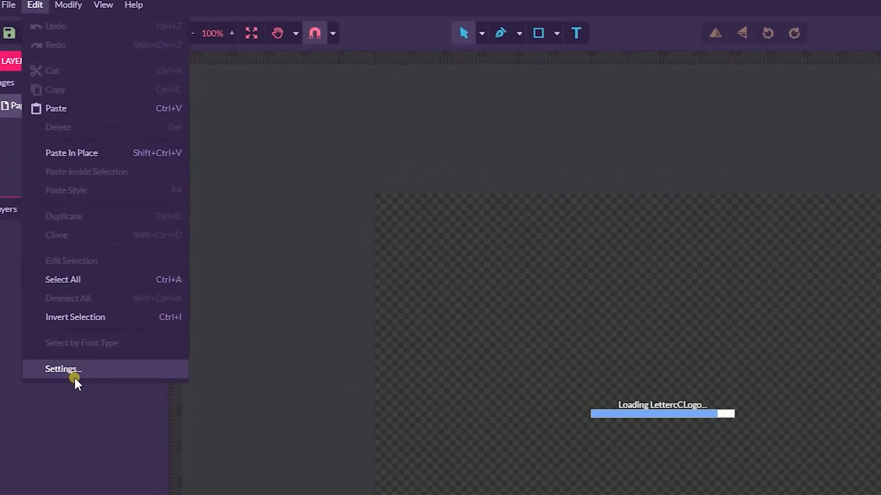
pyautogui.click(70, 370)
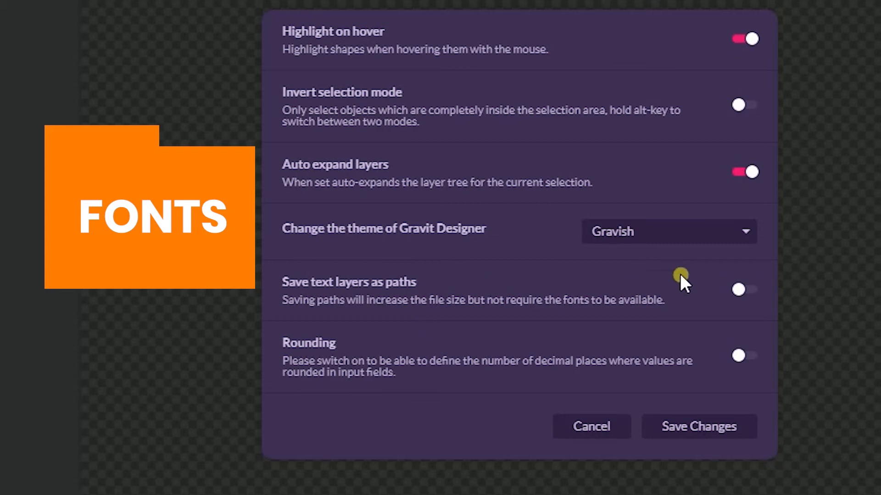
pyautogui.click(742, 290)
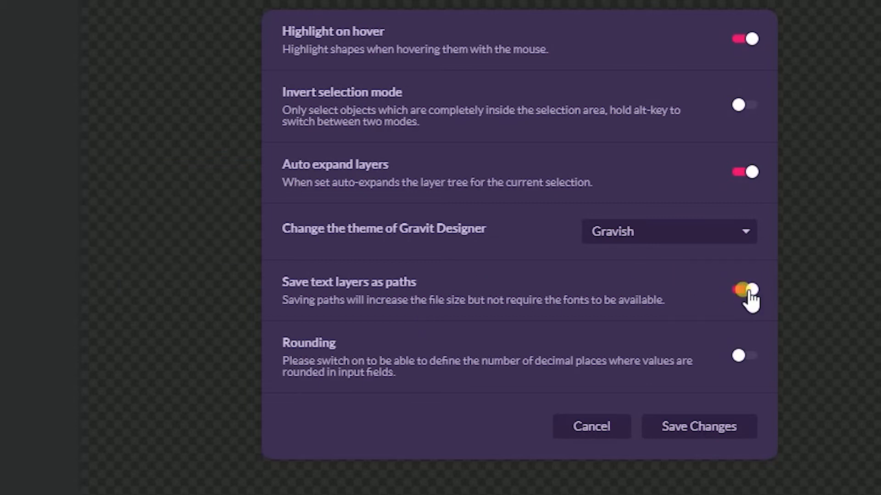
pyautogui.click(740, 357)
pyautogui.click(715, 385)
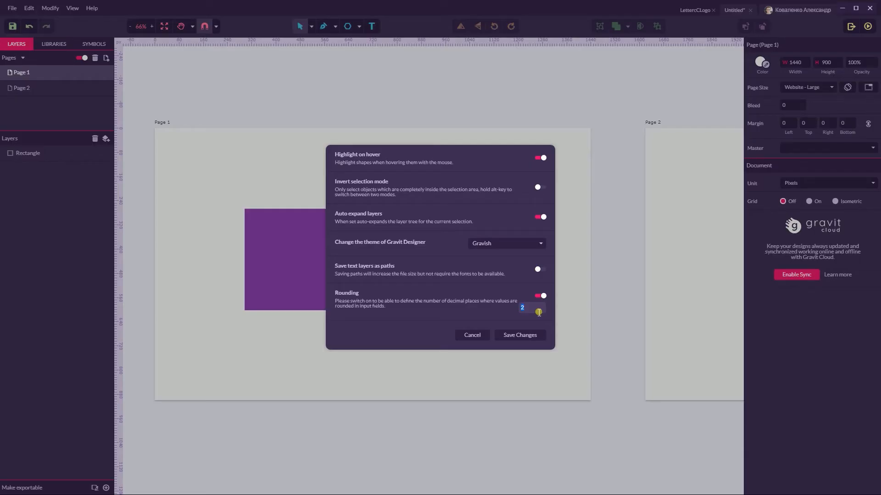
pyautogui.write('1')
# Try the Light Theme in the program settings and discard the changes
pyautogui.click(487, 243)
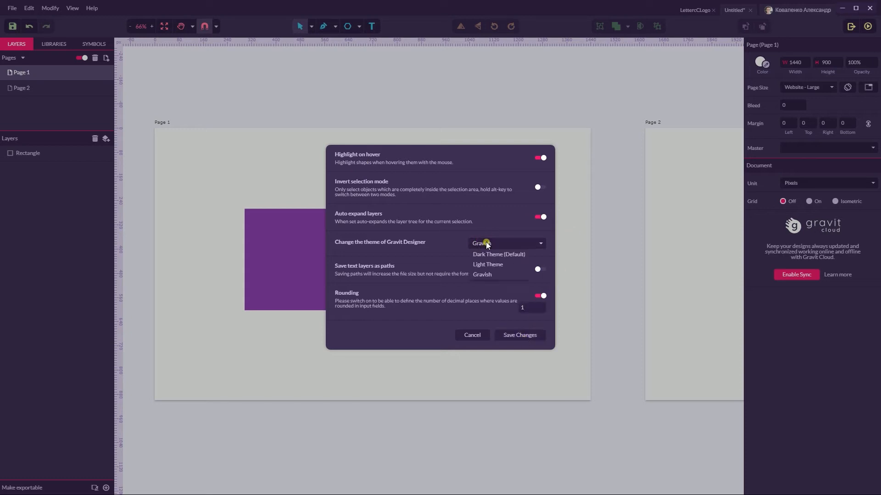
pyautogui.click(489, 264)
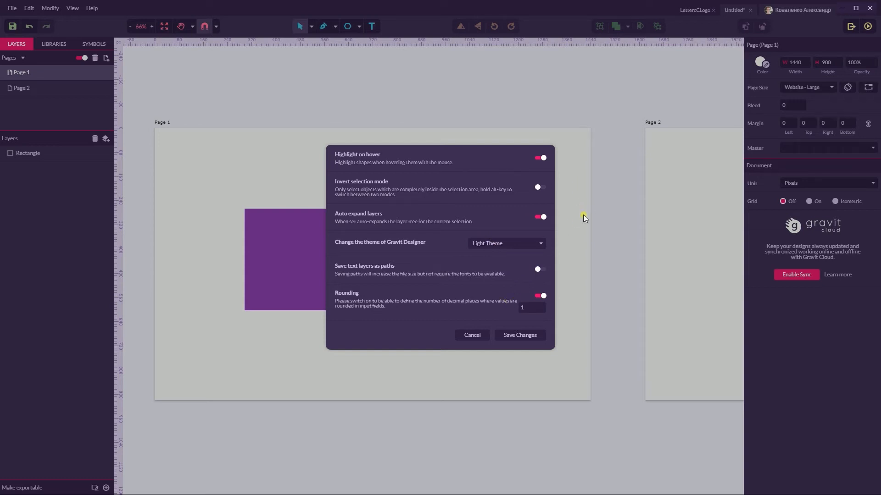
pyautogui.click(463, 335)
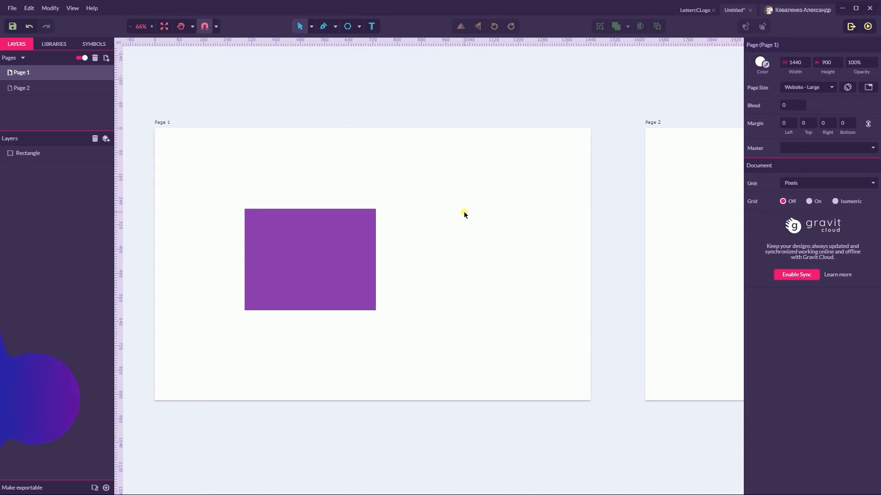
# Look over both pages side by side, examining the purple rectangle on Page 1 and the red hexagon on Page 2
pyautogui.moveTo(462, 213); pyautogui.dragTo(227, 202)
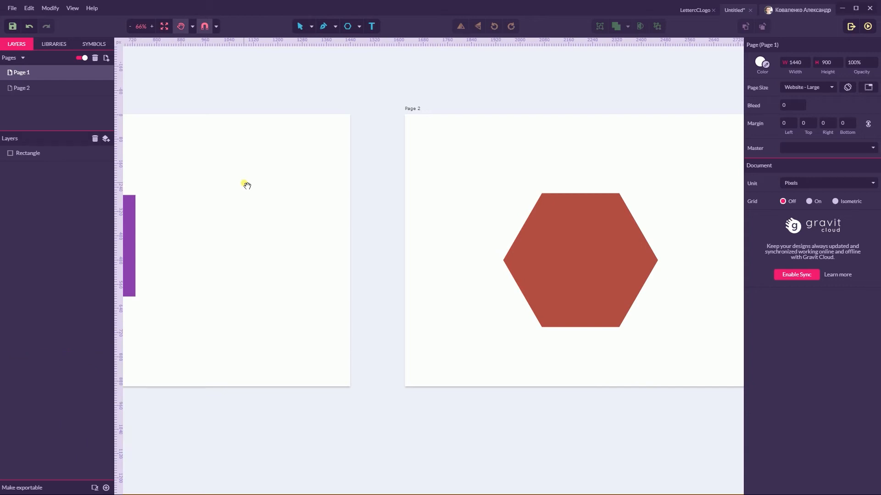
pyautogui.moveTo(431, 193); pyautogui.dragTo(574, 191)
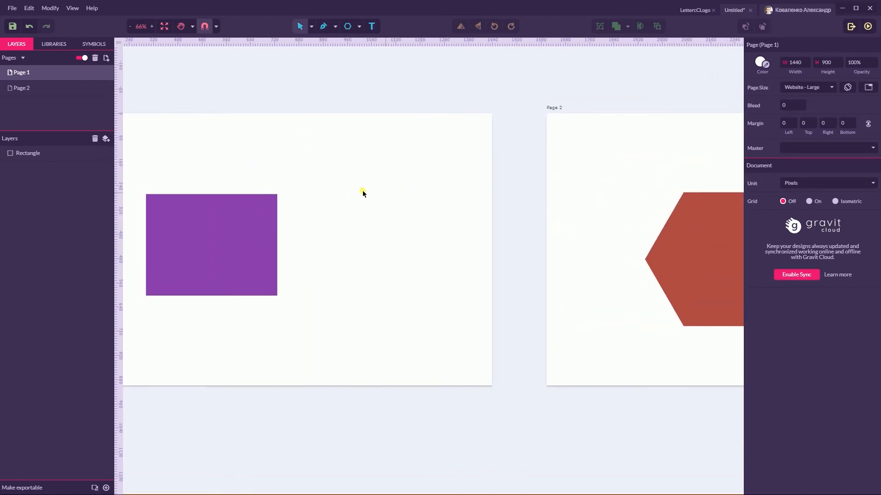
pyautogui.moveTo(353, 172); pyautogui.dragTo(468, 185)
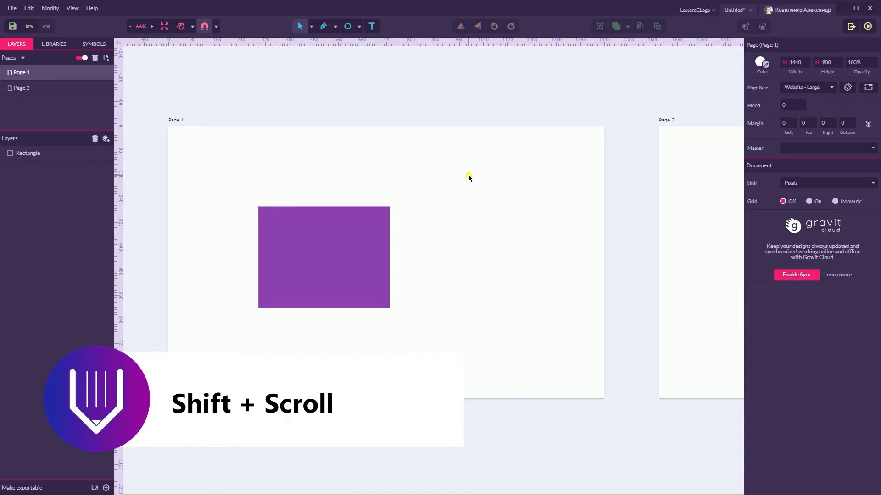
pyautogui.hscroll(2, 469, 175)
pyautogui.hscroll(6, 469, 175)
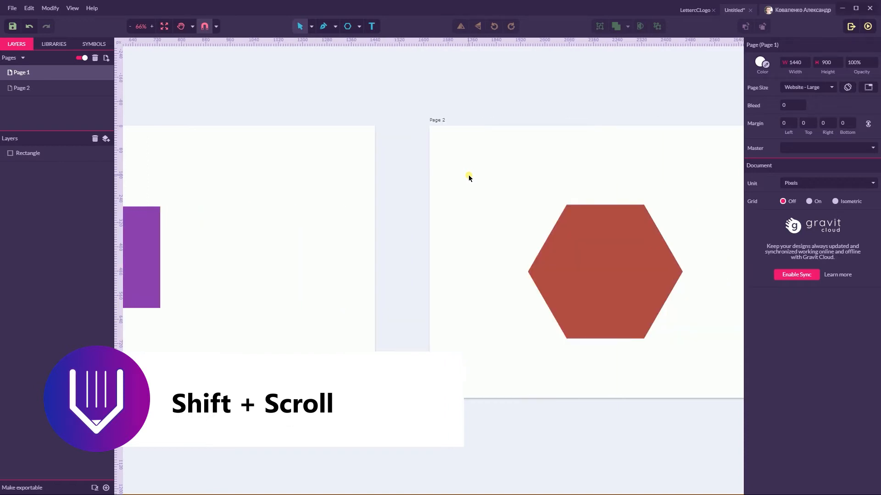
pyautogui.hscroll(5, 469, 176)
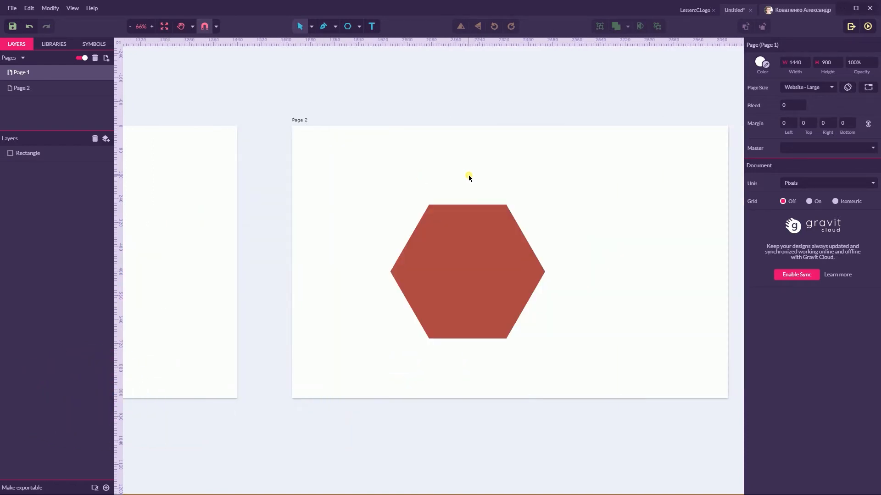
pyautogui.hscroll(-7, 469, 176)
pyautogui.hscroll(-5, 468, 177)
pyautogui.hscroll(15, 468, 177)
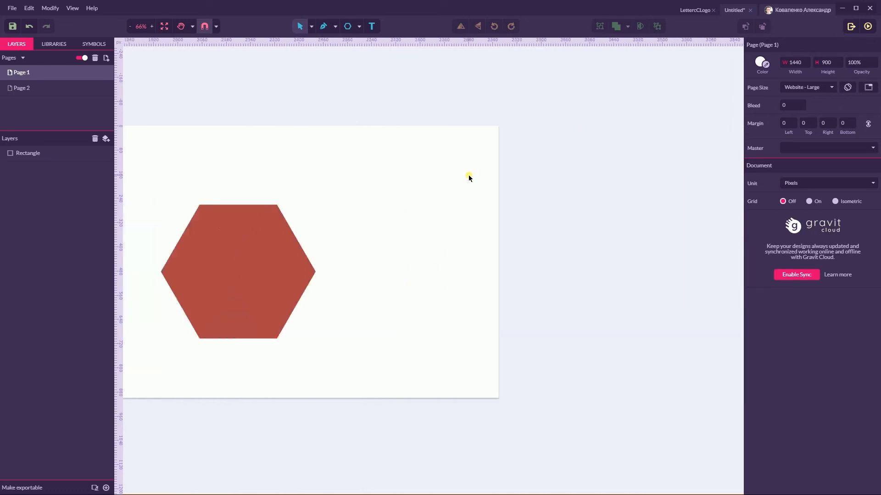
pyautogui.hscroll(-20, 469, 177)
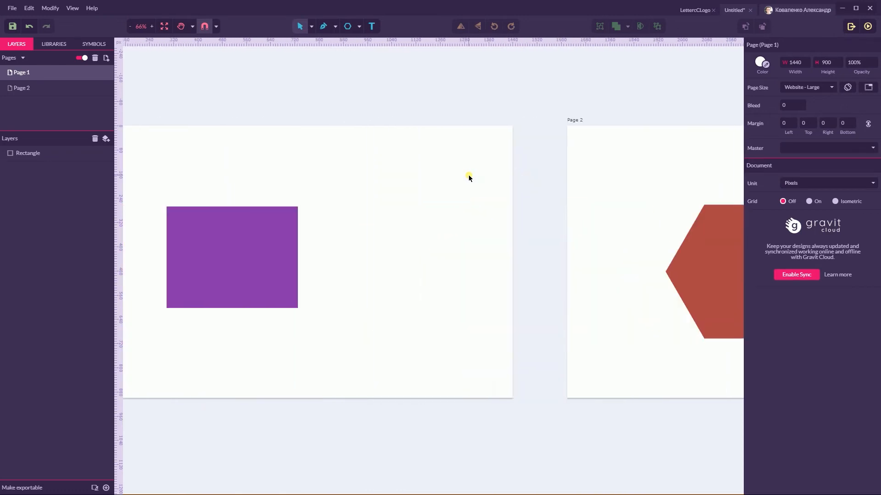
pyautogui.hscroll(12, 468, 177)
pyautogui.hscroll(-7, 469, 177)
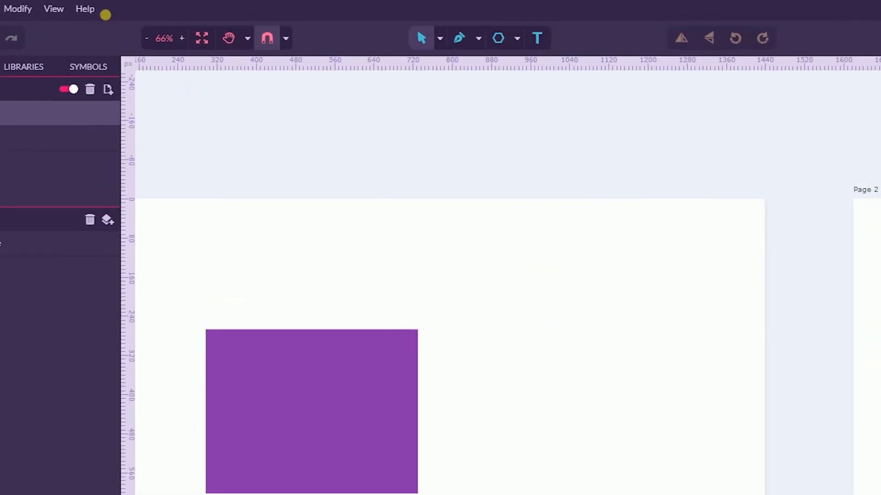
# Set the interface language to Português and acknowledge the restart notice
pyautogui.click(93, 8)
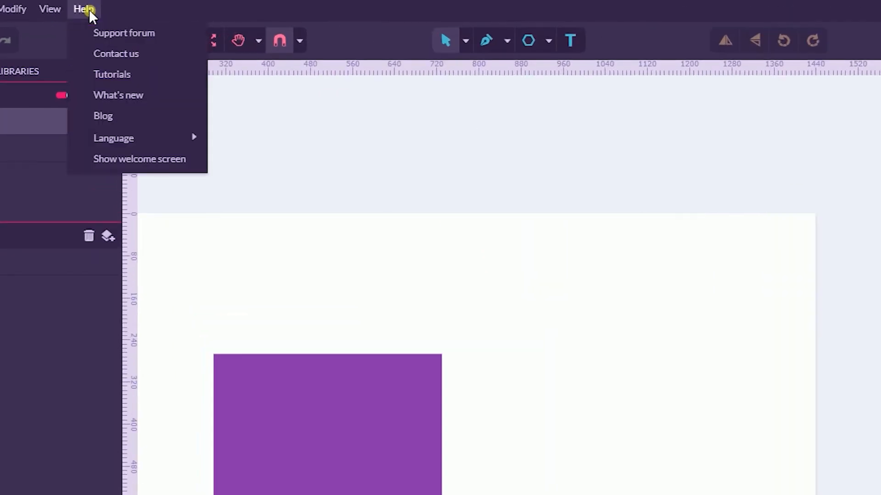
pyautogui.moveTo(121, 83)
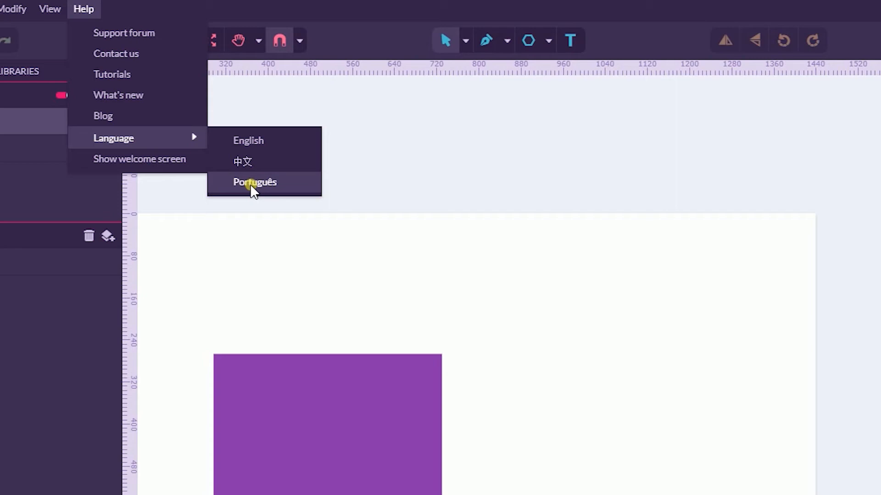
pyautogui.click(252, 183)
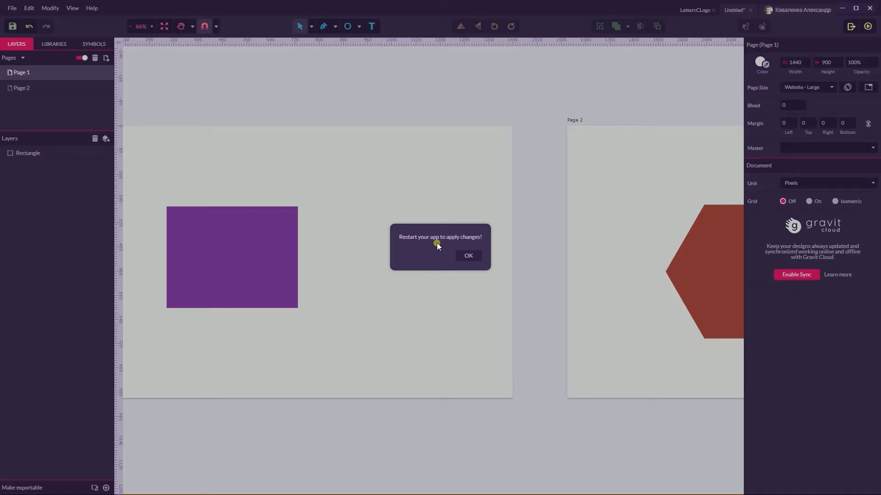
pyautogui.click(468, 256)
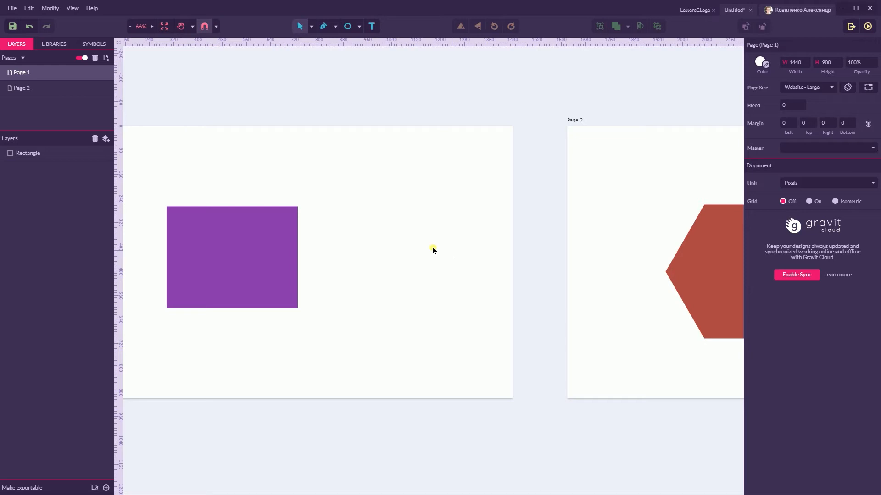
# Move the purple rectangle on Page 1 to about X 162, Y 258
pyautogui.click(246, 234)
pyautogui.press('h')
pyautogui.moveTo(252, 151); pyautogui.dragTo(338, 143)
pyautogui.press('v')
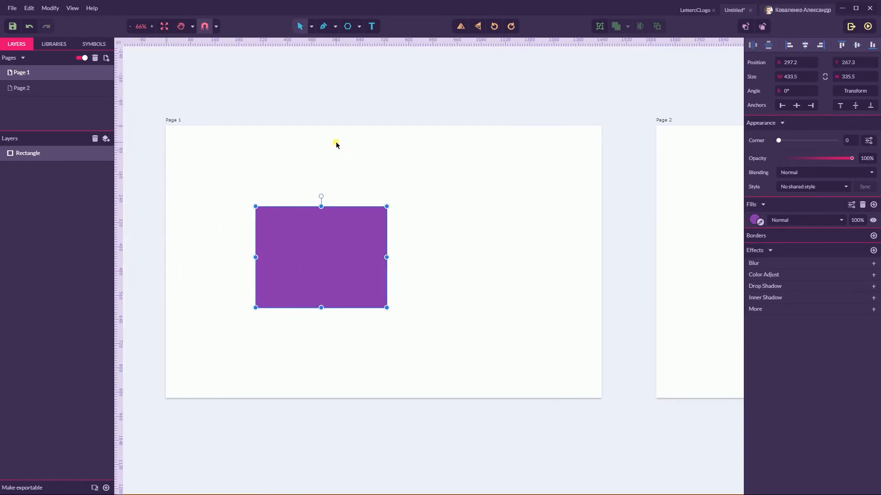
pyautogui.moveTo(357, 240); pyautogui.dragTo(315, 234)
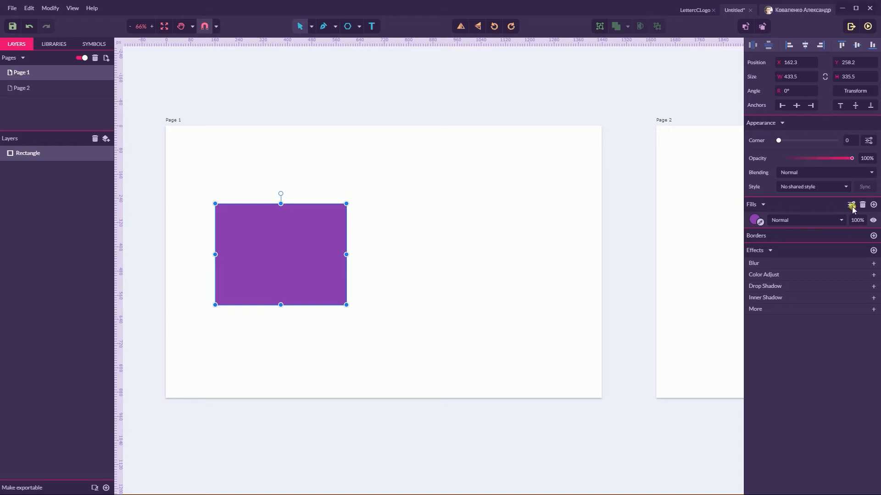
# Replace the rectangle's purple fill with a black border of width 5 and open the advanced border settings
pyautogui.click(874, 236)
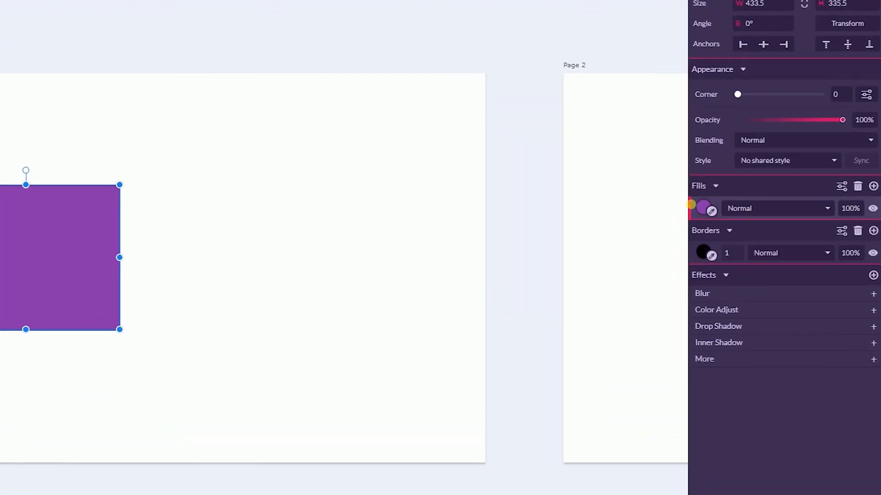
pyautogui.click(860, 187)
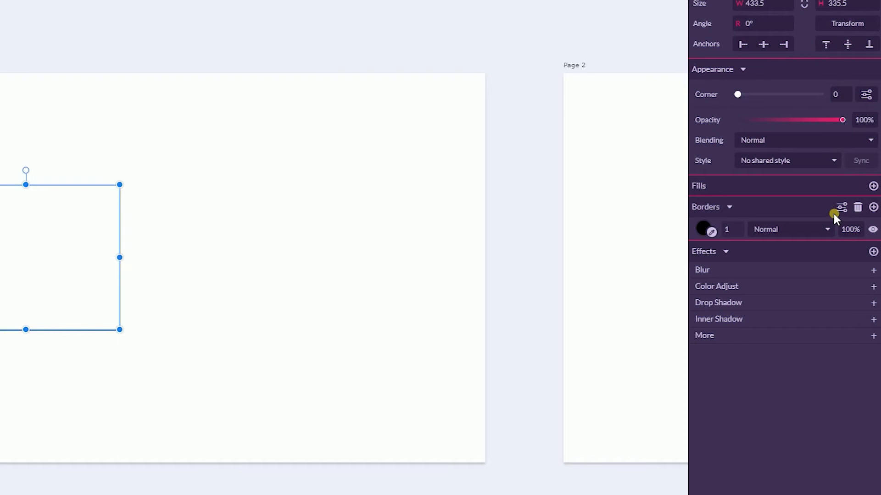
pyautogui.click(739, 231)
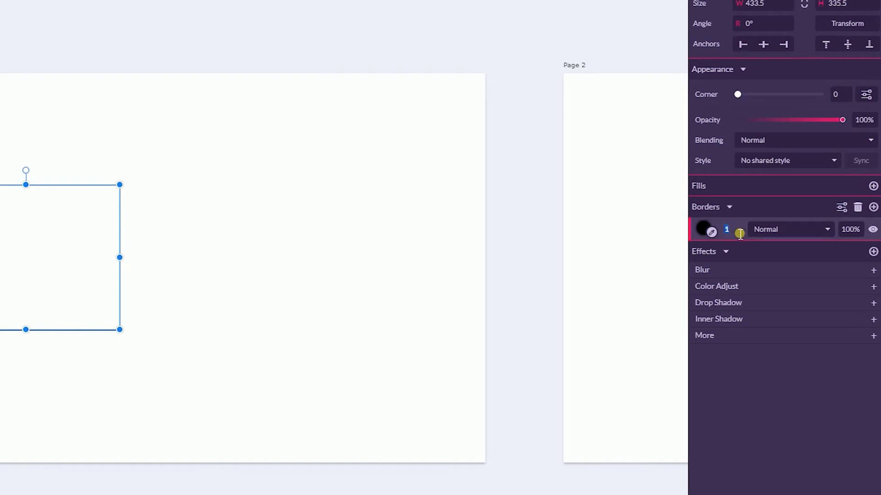
pyautogui.press('Up')
pyautogui.press('Up')
pyautogui.press('Up')
pyautogui.press('Up')
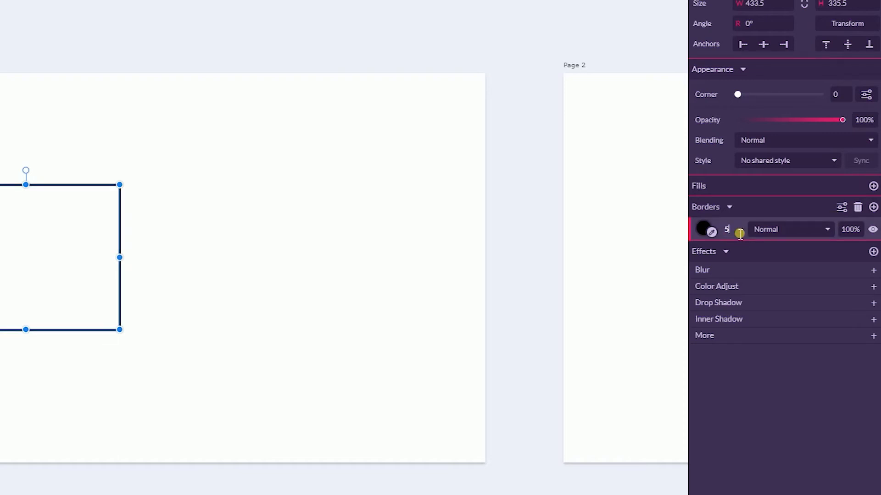
pyautogui.click(841, 209)
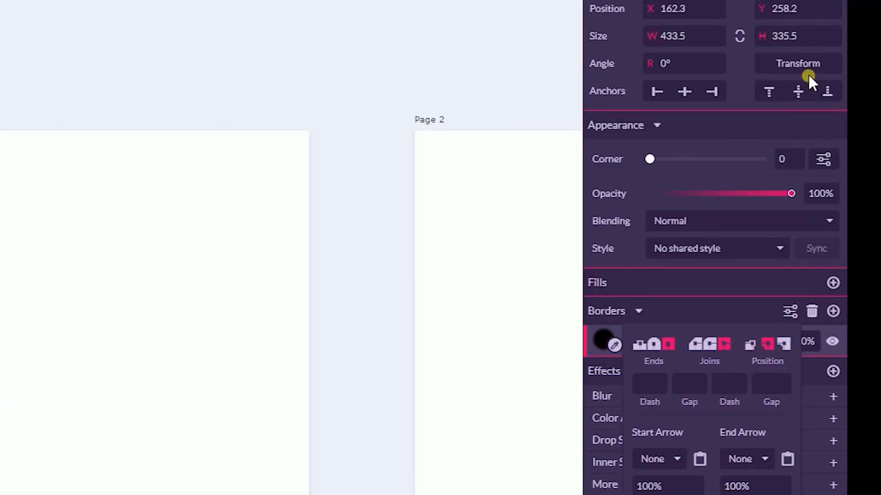
# Enlarge the bordered rectangle from its upper-right corner with Autoscale Borders off in the transform options
pyautogui.click(798, 64)
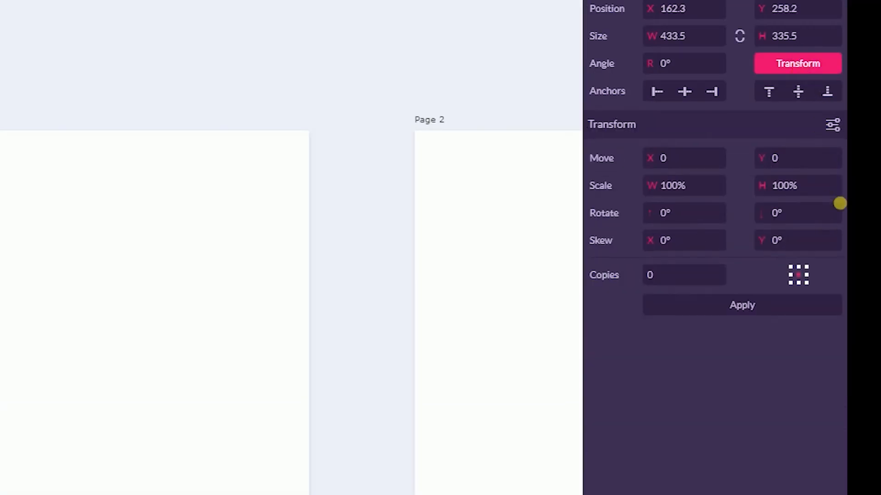
pyautogui.click(832, 123)
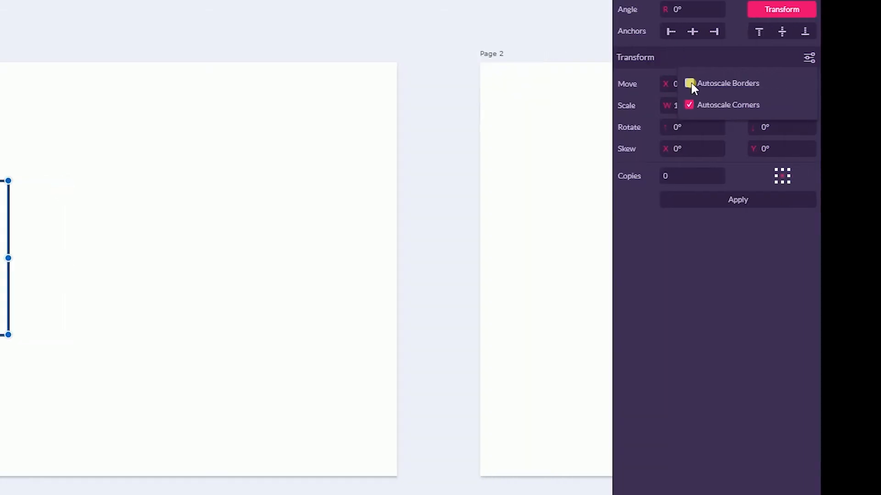
pyautogui.click(749, 83)
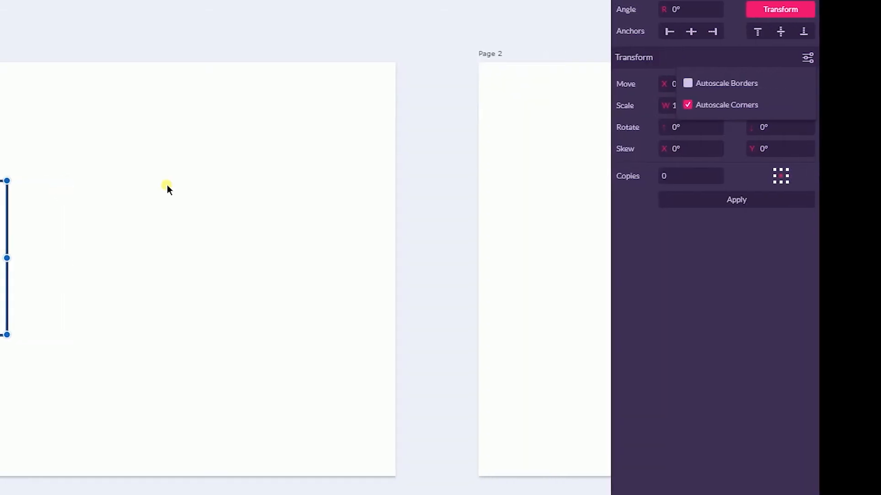
pyautogui.click(228, 186)
pyautogui.moveTo(5, 181); pyautogui.dragTo(315, 24)
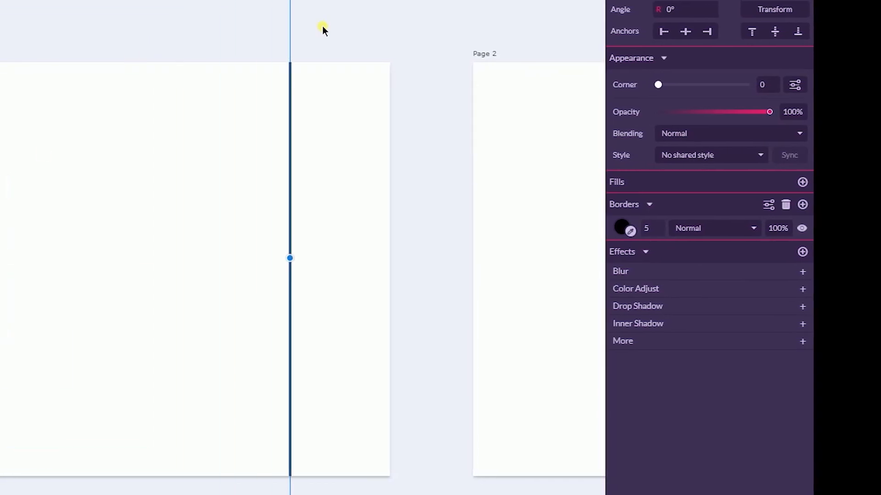
pyautogui.click(350, 133)
pyautogui.click(289, 227)
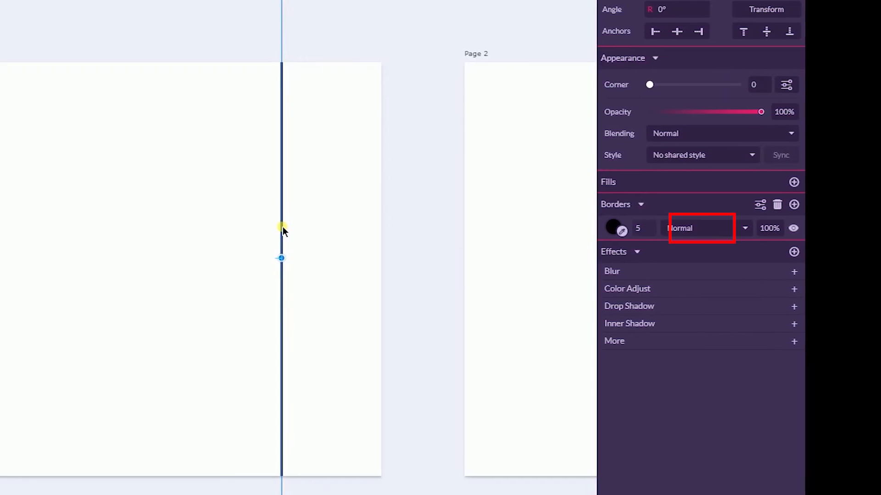
# Look into the rectangle's corner options and turn on Autoscale Borders in its transform options
pyautogui.click(783, 86)
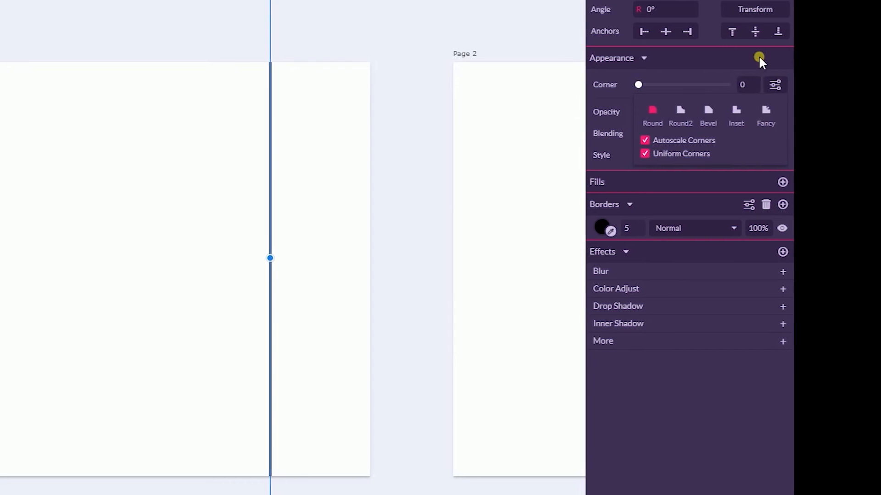
pyautogui.click(761, 9)
pyautogui.click(779, 58)
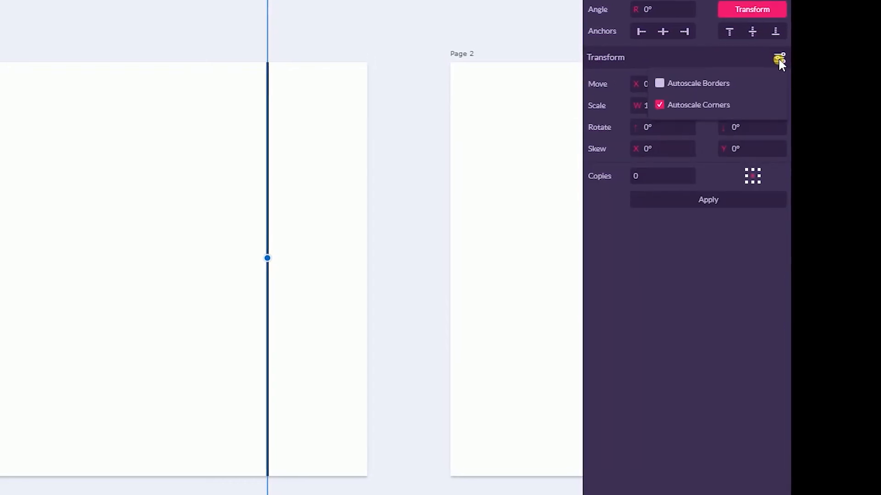
pyautogui.click(659, 83)
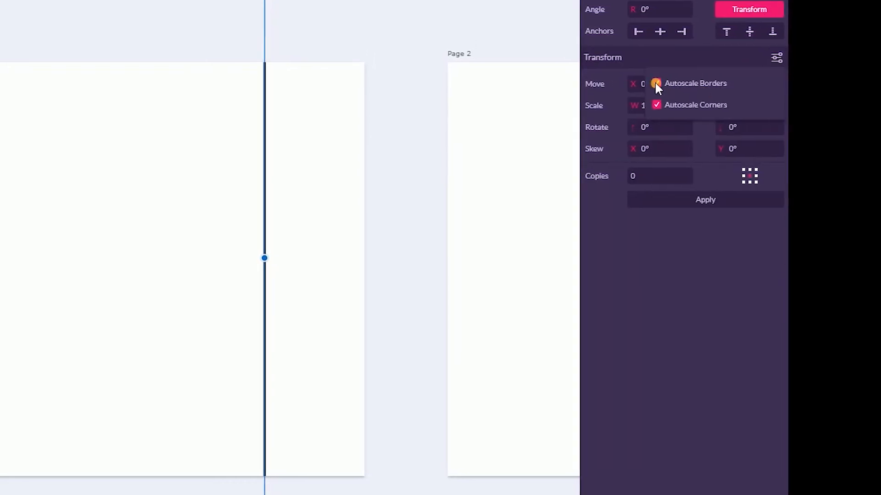
pyautogui.click(639, 56)
pyautogui.click(502, 72)
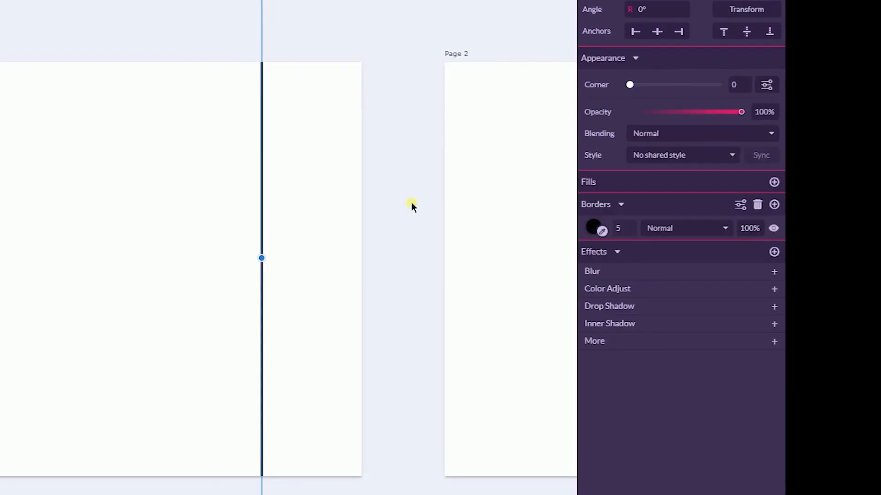
# Turn on Autoscale Borders in the advanced border settings and scale the rectangle down until its border width is 1.2
pyautogui.click(738, 203)
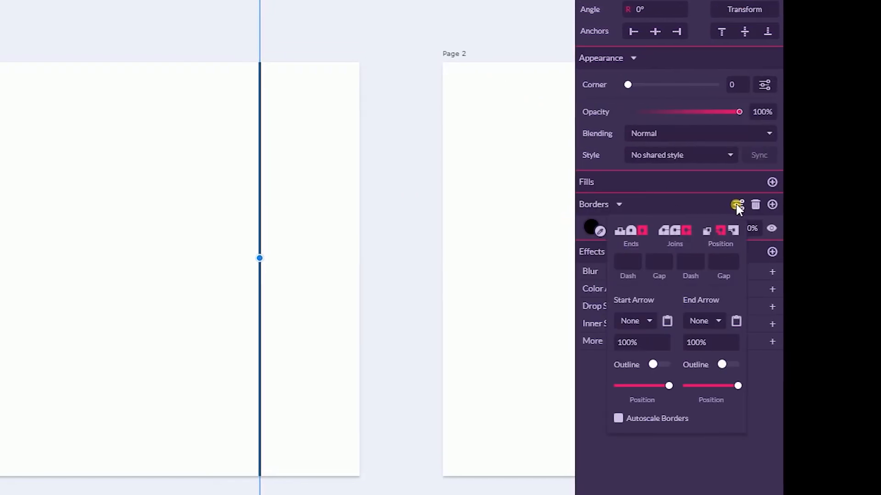
pyautogui.click(616, 419)
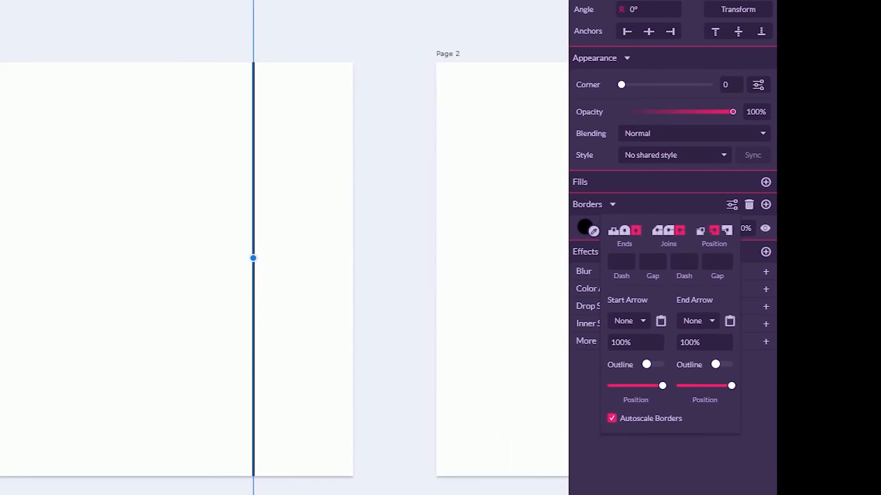
pyautogui.moveTo(252, 494); pyautogui.dragTo(45, 377)
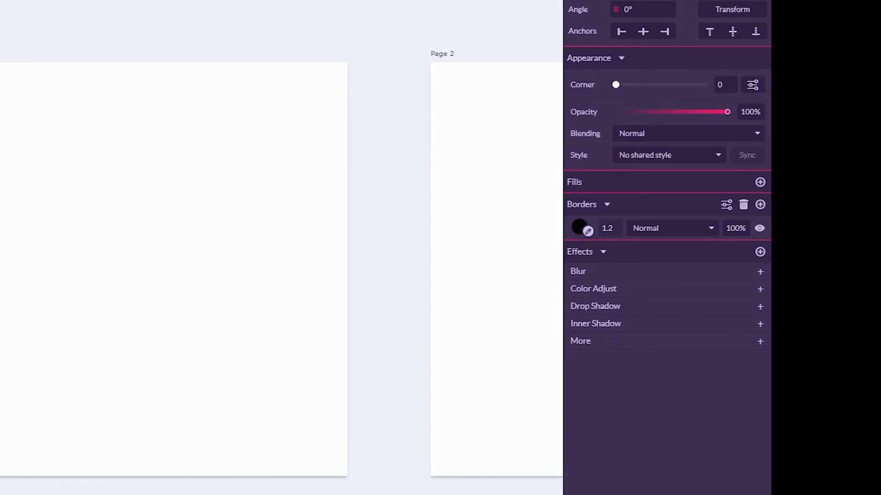
pyautogui.click(1, 236)
pyautogui.click(0, 235)
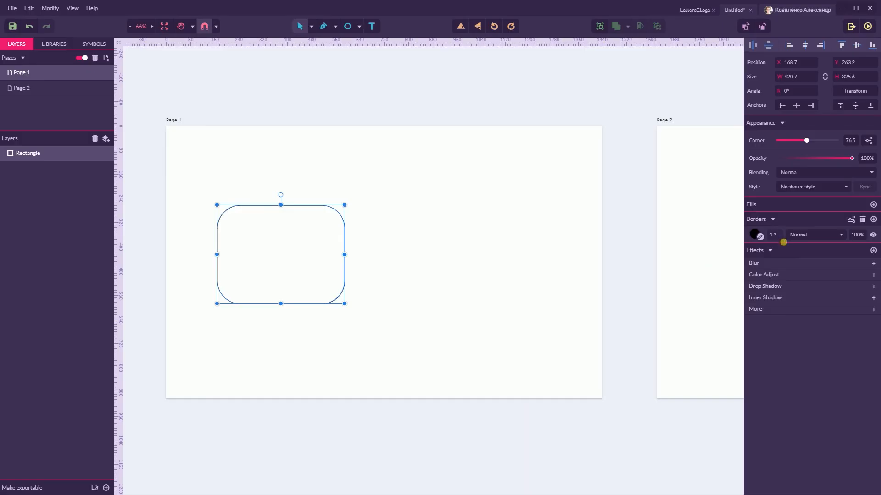
# Set the rounded rectangle's border width to 7.2 and move it to about X 419, Y 277
pyautogui.click(778, 237)
pyautogui.press('Up')
pyautogui.press('Up')
pyautogui.press('Up')
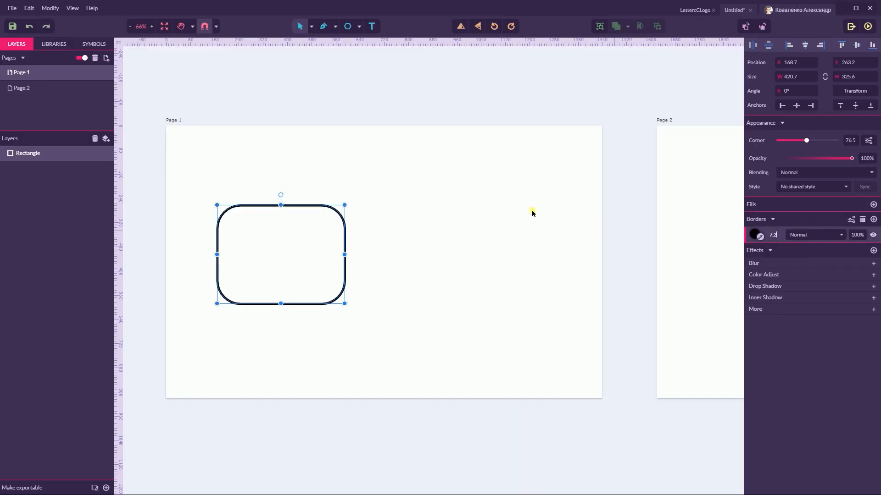
pyautogui.click(454, 183)
pyautogui.click(342, 216)
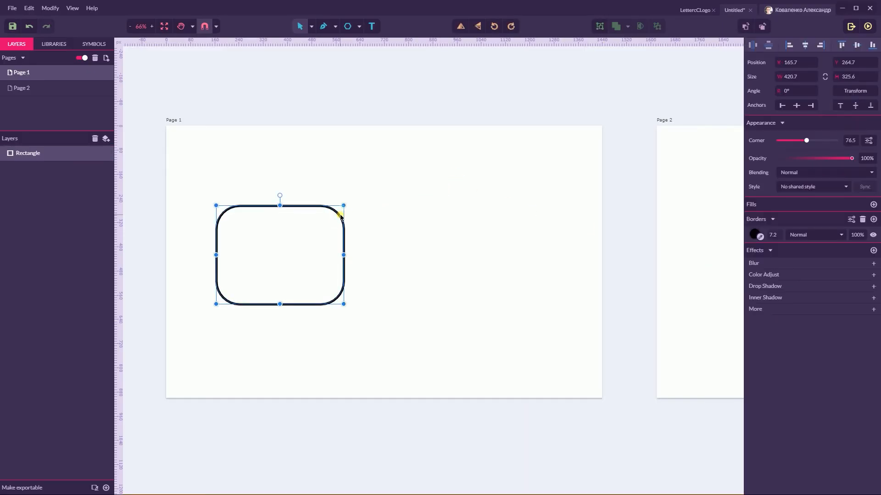
pyautogui.moveTo(342, 217); pyautogui.dragTo(419, 220)
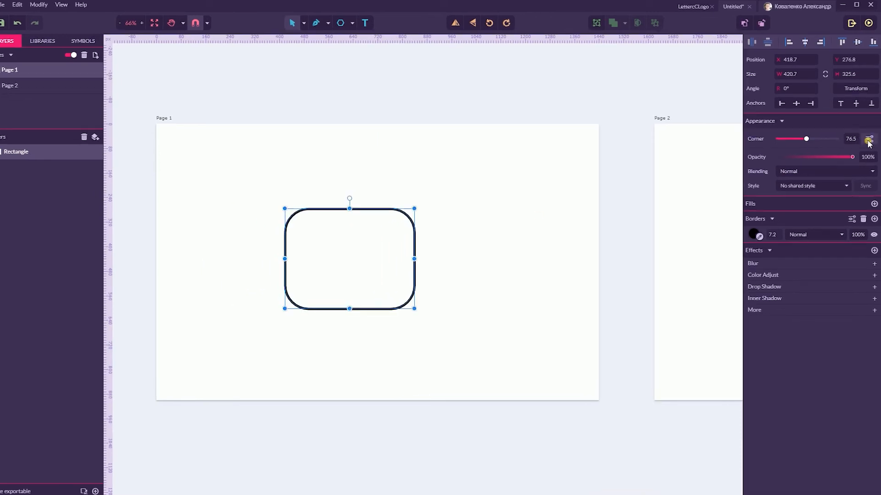
# Try enlarging the rounded rectangle from its corner with Autoscale Corners on, and undo the resize
pyautogui.click(869, 140)
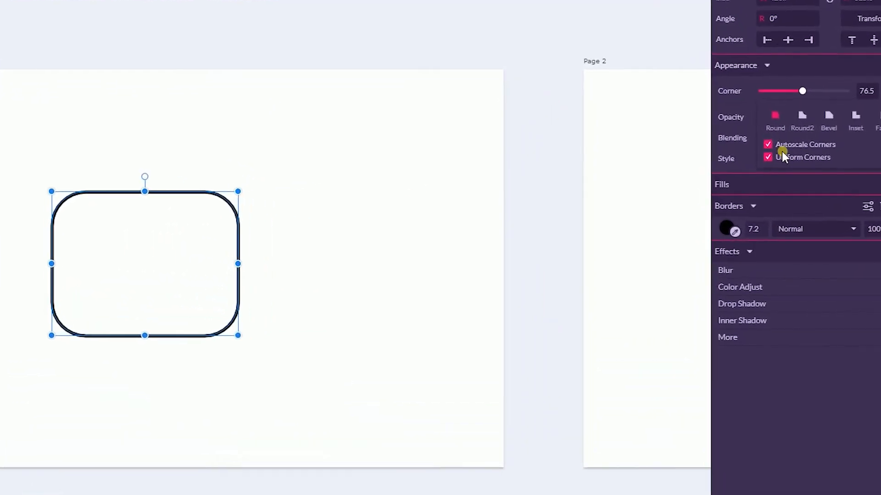
pyautogui.click(764, 135)
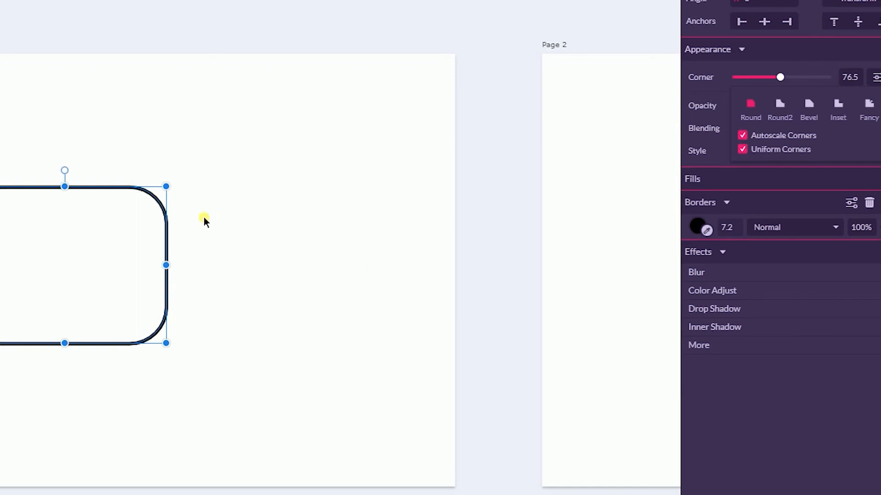
pyautogui.click(744, 136)
pyautogui.moveTo(166, 187); pyautogui.dragTo(338, 148)
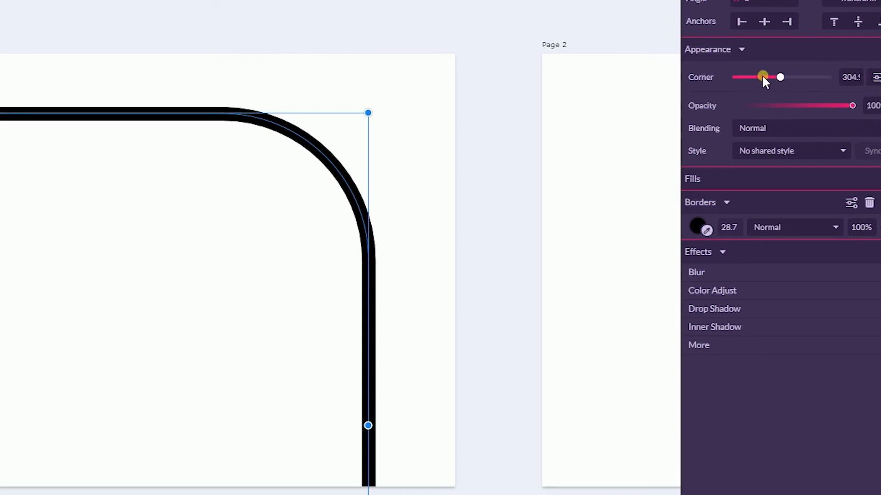
pyautogui.hotkey('ctrl', 'z')
pyautogui.hotkey('ctrl', 'z')
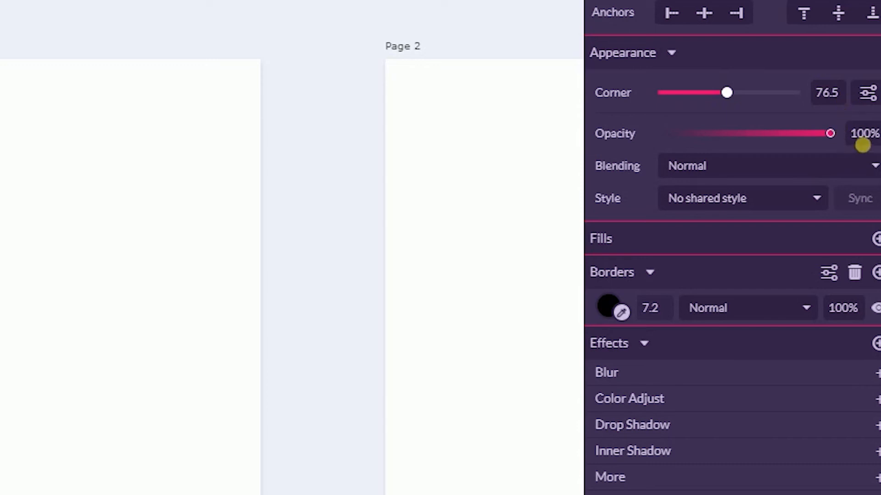
# Recheck the corner options, enlarge the rounded rectangle from its upper-right corner and move it lower on Page 1
pyautogui.click(864, 95)
pyautogui.click(61, 125)
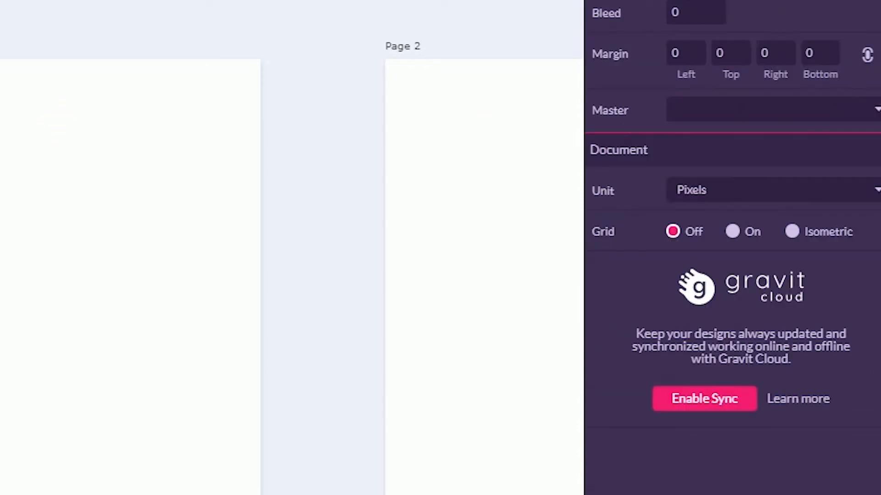
pyautogui.click(1, 156)
pyautogui.moveTo(1, 103); pyautogui.dragTo(238, 0)
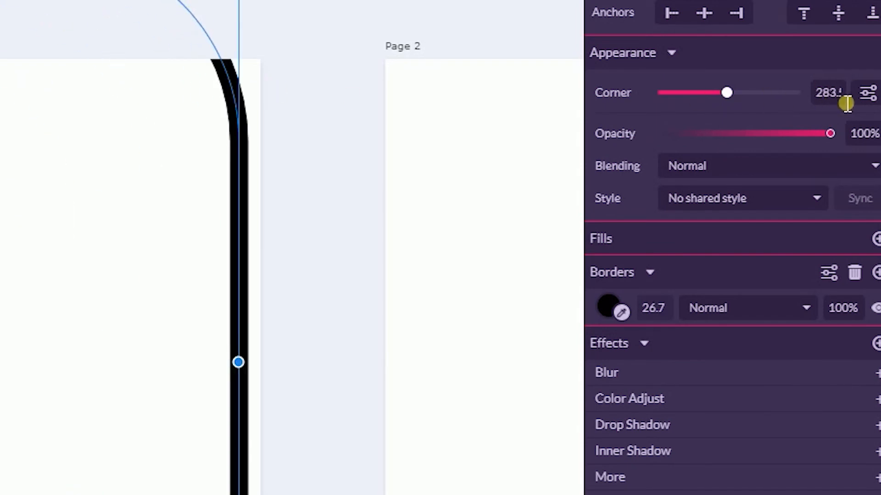
pyautogui.moveTo(235, 87); pyautogui.dragTo(228, 296)
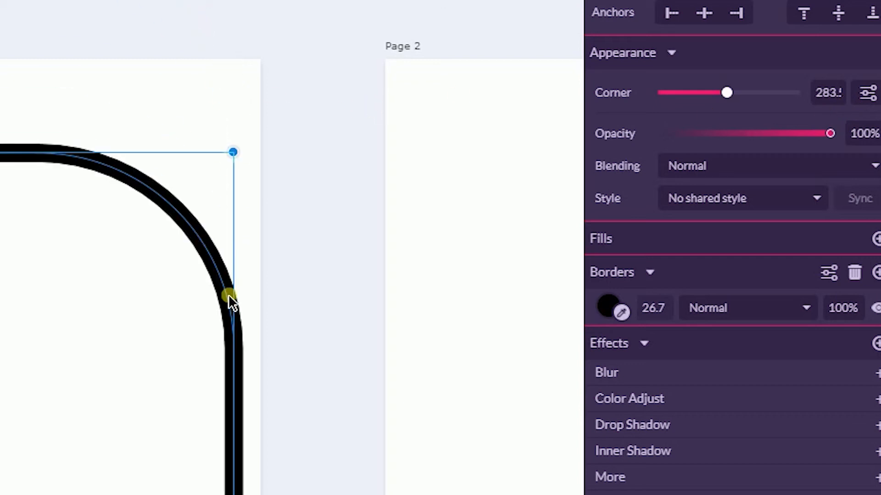
# Scale the rounded rectangle down to a corner radius of 157 and delete it from Page 1
pyautogui.click(234, 155)
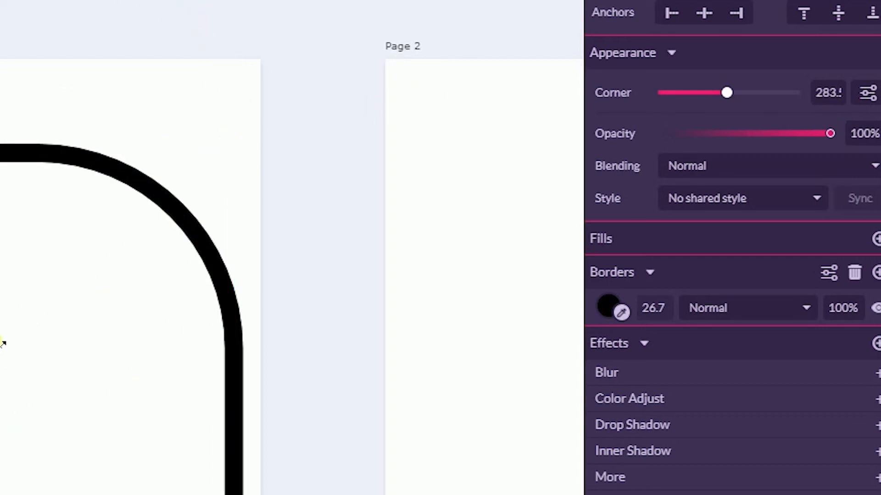
pyautogui.moveTo(3, 343); pyautogui.dragTo(0, 340)
pyautogui.moveTo(0, 388); pyautogui.dragTo(44, 157)
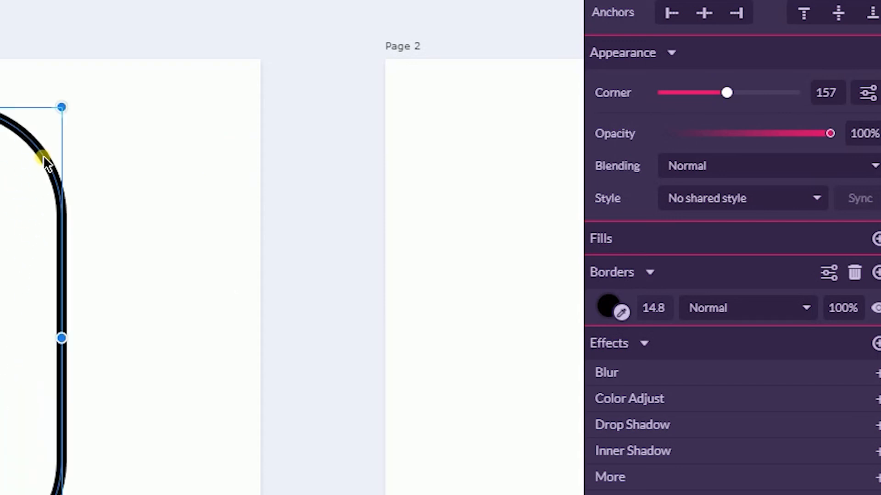
pyautogui.press('Delete')
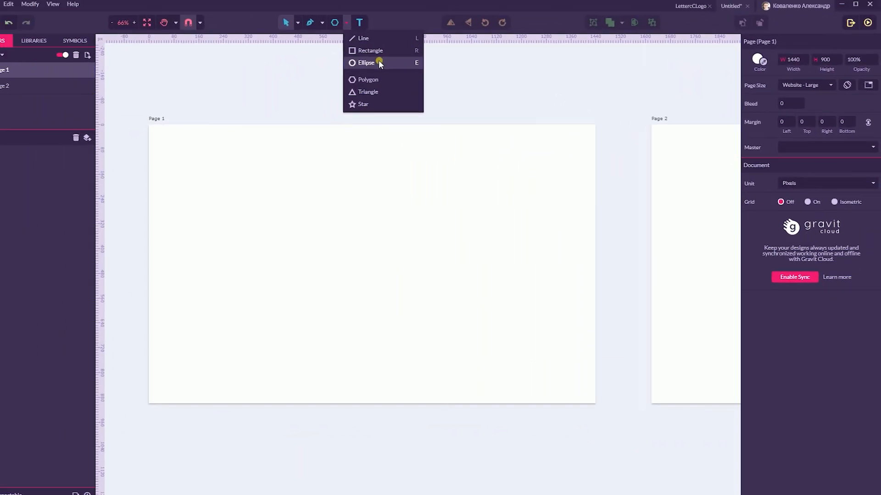
# Draw a circle about 130 by 130 in the upper middle of Page 1 and fill it with light red
pyautogui.click(151, 9)
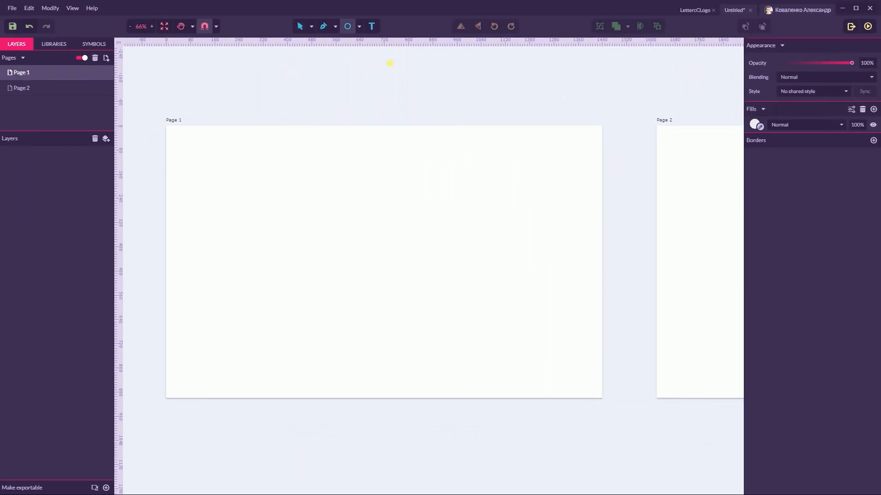
pyautogui.moveTo(384, 198); pyautogui.dragTo(397, 215)
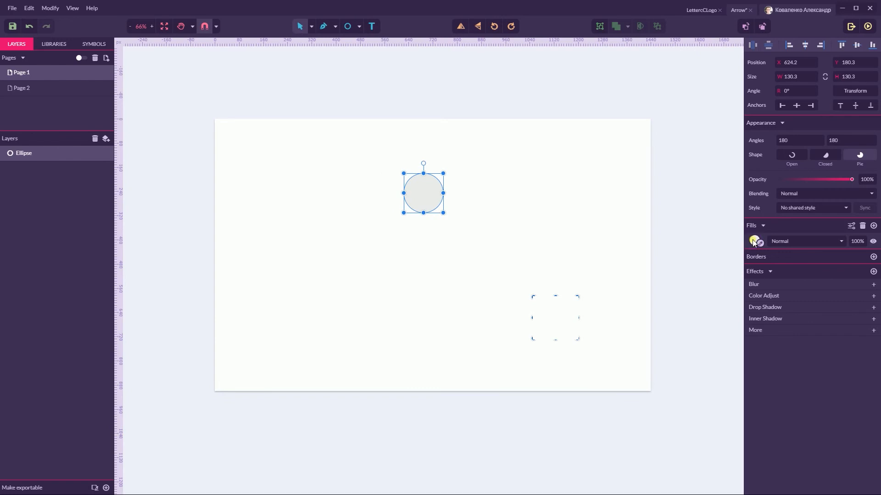
pyautogui.click(755, 240)
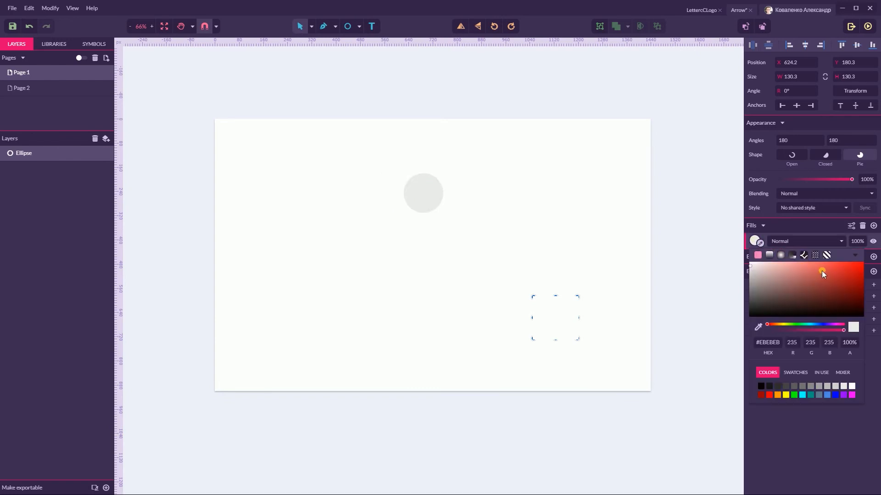
pyautogui.click(821, 272)
pyautogui.click(477, 164)
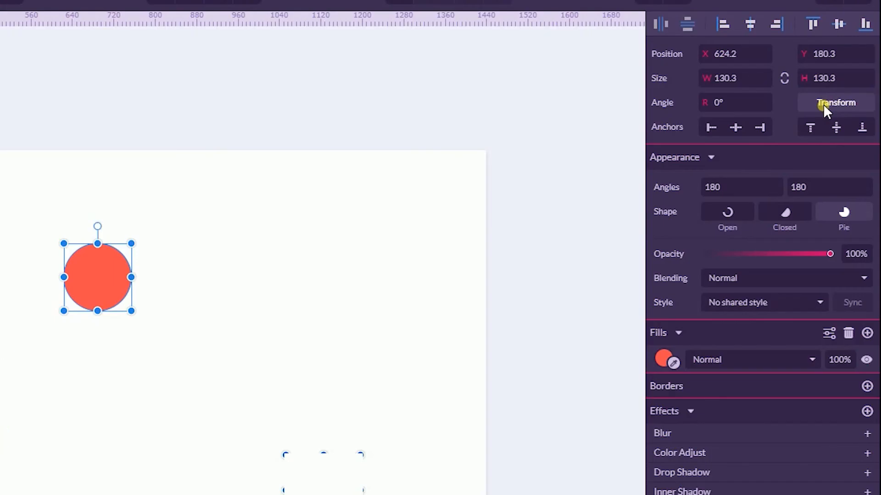
# Activate Transform for the red circle, move its pivot point well below it and rotate the circle around that point
pyautogui.click(825, 103)
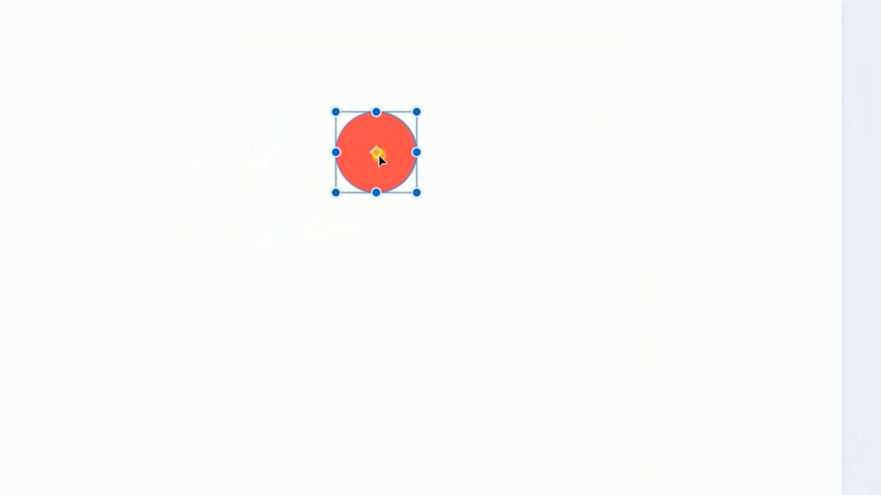
pyautogui.moveTo(379, 158); pyautogui.dragTo(382, 207)
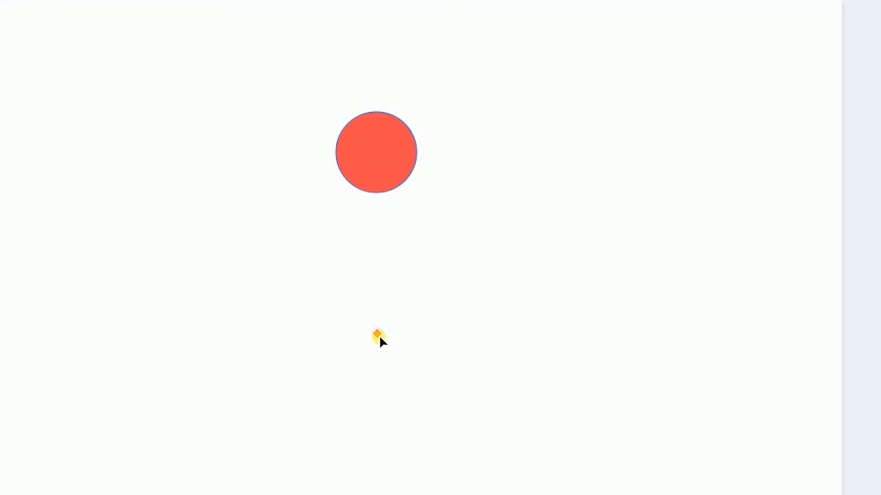
pyautogui.click(379, 335)
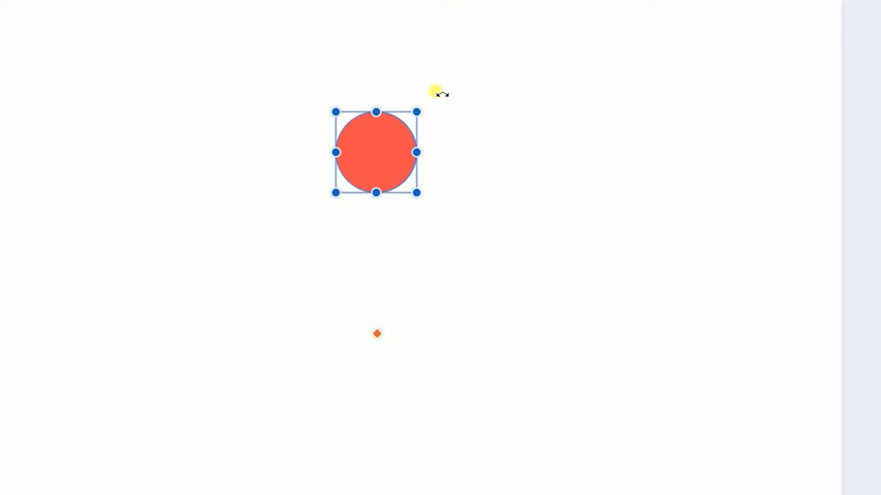
pyautogui.moveTo(438, 93); pyautogui.dragTo(395, 285)
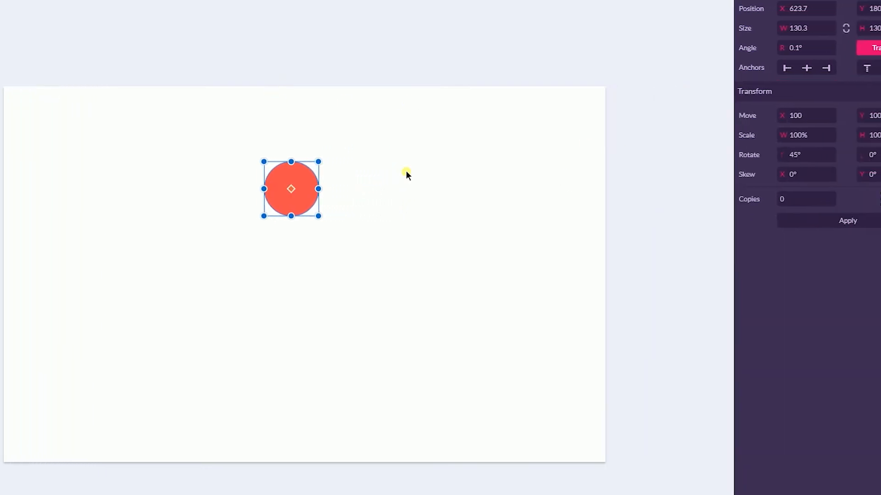
# Try to rotate a copy of the red circle around a pivot point set below it, and delete the copy
pyautogui.moveTo(293, 190); pyautogui.dragTo(248, 334)
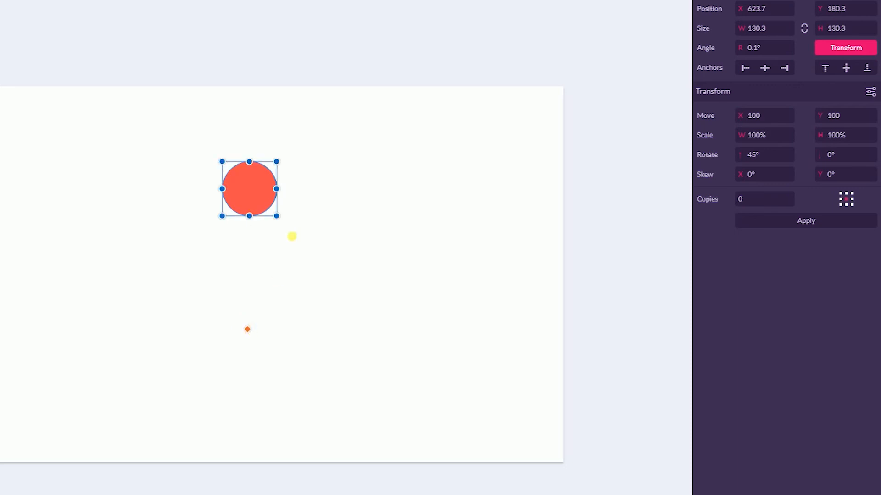
pyautogui.hotkey('ctrl', 'z')
pyautogui.moveTo(250, 189); pyautogui.dragTo(250, 315)
pyautogui.moveTo(292, 153); pyautogui.dragTo(349, 259)
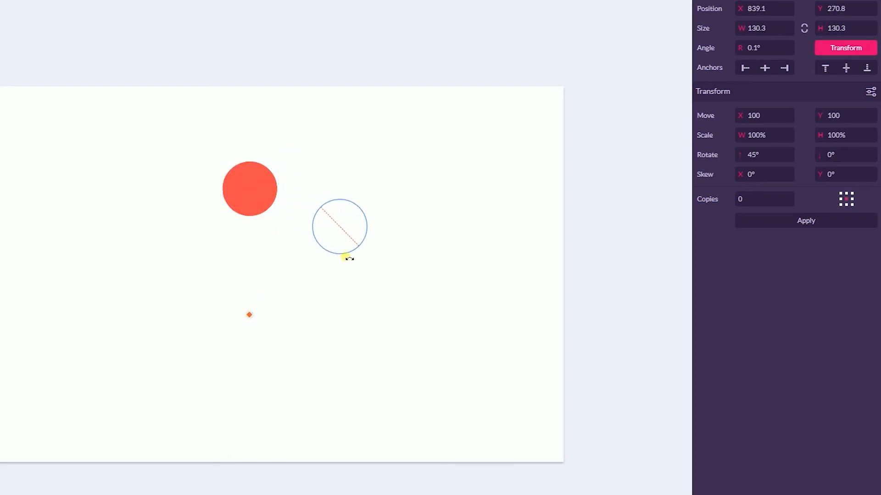
pyautogui.moveTo(349, 259); pyautogui.dragTo(351, 261)
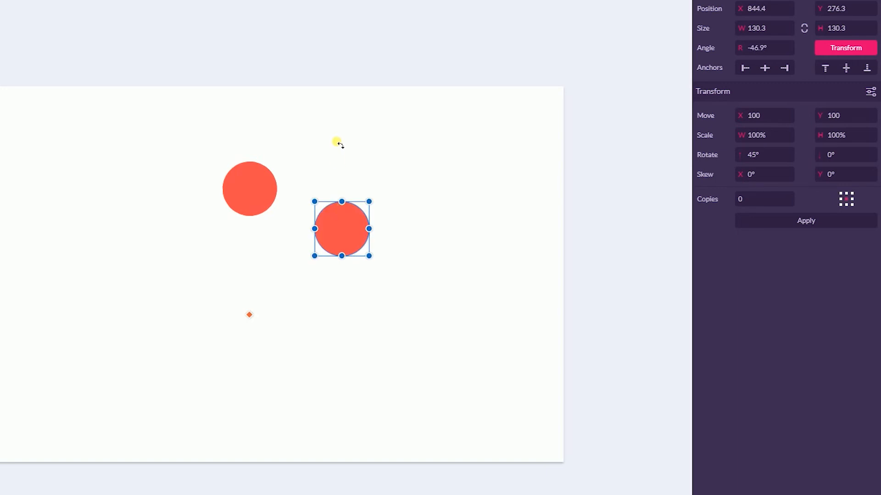
pyautogui.hotkey('ctrl', 'd')
pyautogui.hotkey('ctrl', 'z')
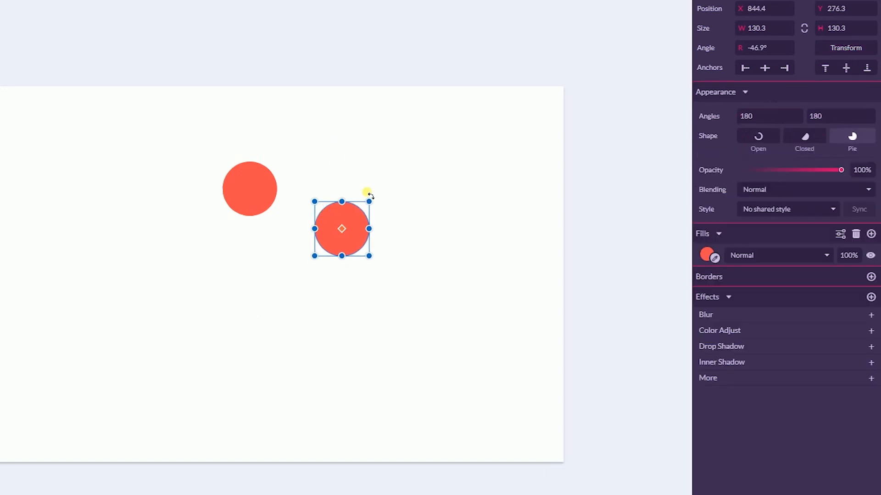
pyautogui.press('Delete')
# Duplicate the red circle and use Transform to rotate the copy 45° clockwise around a pivot point set well below it
pyautogui.click(253, 184)
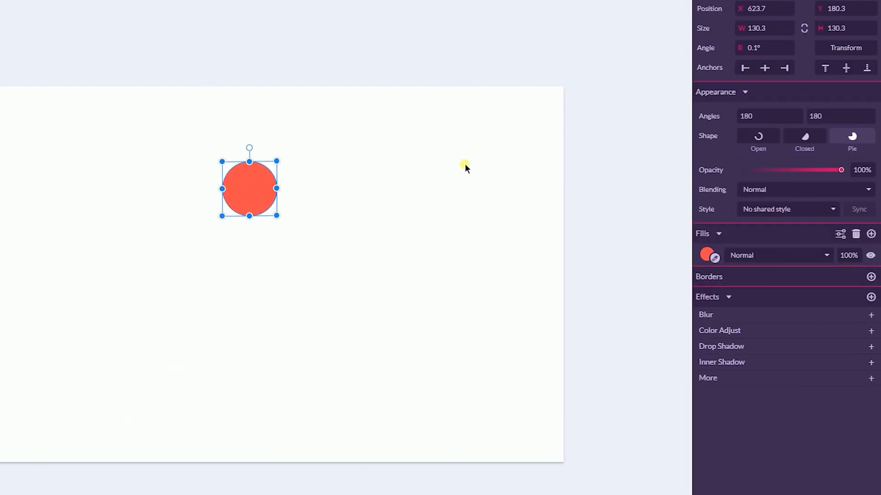
pyautogui.click(829, 45)
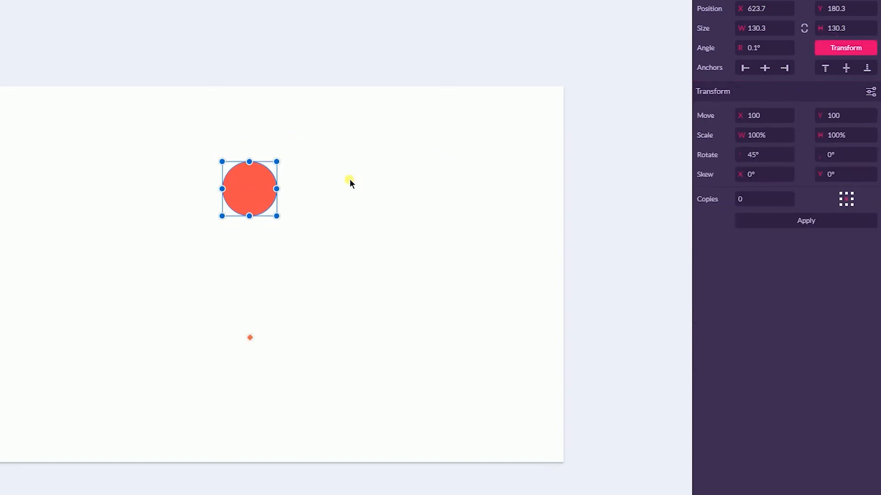
pyautogui.hotkey('shift', 'Right')
pyautogui.hotkey('shift', 'Down')
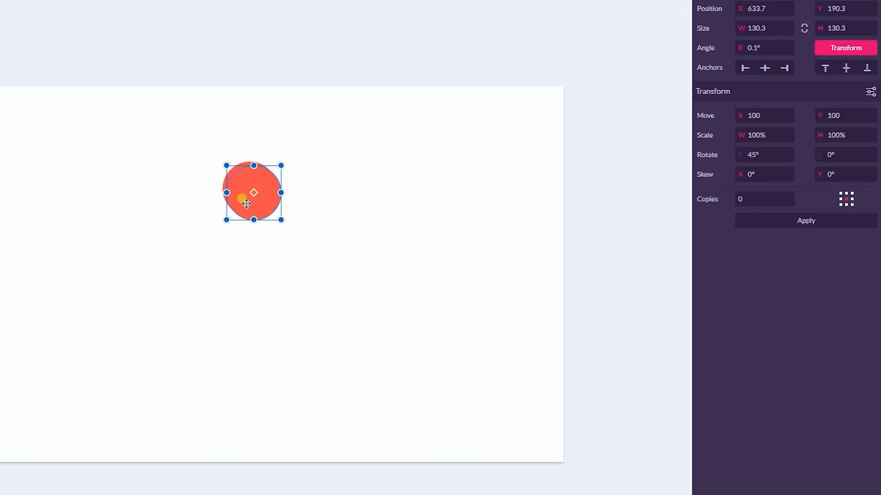
pyautogui.moveTo(254, 193); pyautogui.dragTo(257, 350)
pyautogui.moveTo(293, 151); pyautogui.dragTo(354, 271)
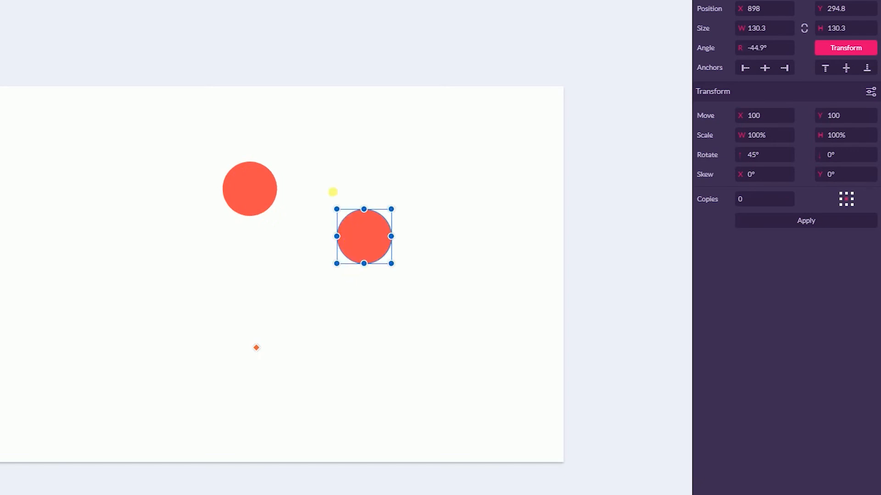
# Repeat the rotated duplication until eight red circles form a full ring, and leave Transform mode
pyautogui.hotkey('ctrl', 'd')
pyautogui.hotkey('ctrl', 'd')
pyautogui.hotkey('ctrl', 'd')
pyautogui.hotkey('ctrl', 'd')
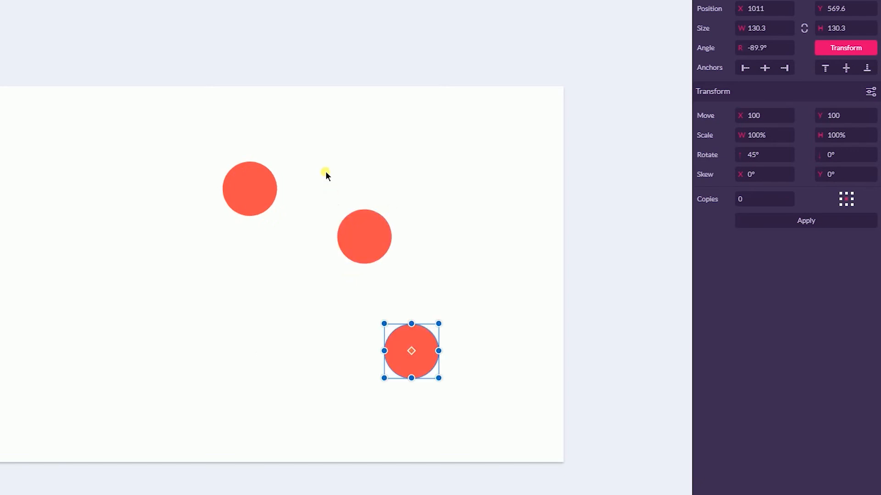
pyautogui.hotkey('ctrl', 'd')
pyautogui.hotkey('ctrl', 'd')
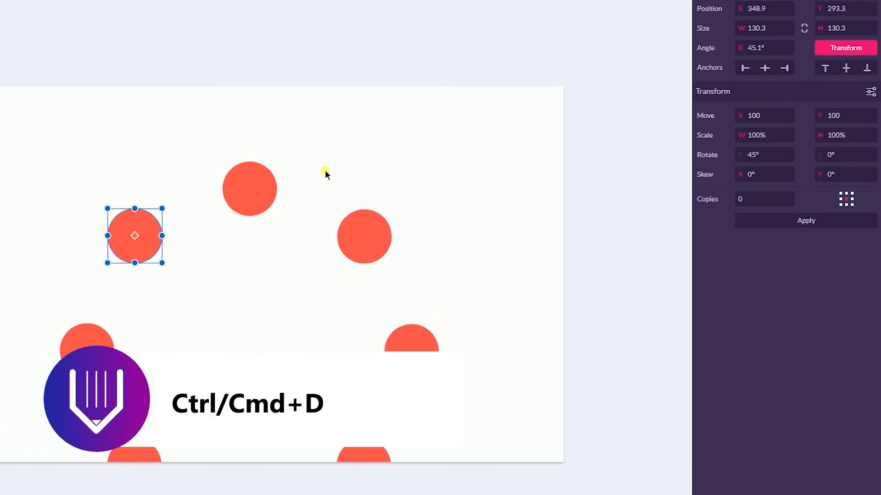
pyautogui.press('Escape')
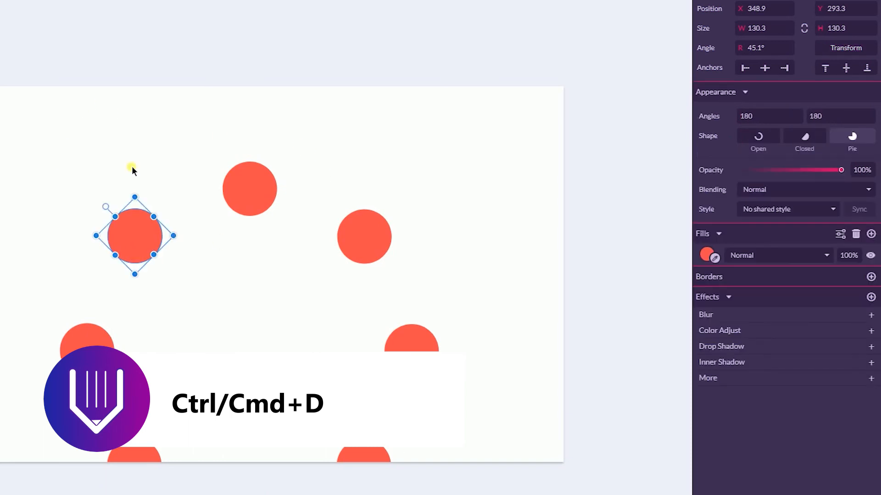
# Select all eight circles, move the ring upward on Page 1 and scale it proportionally to about 617 by 617 px
pyautogui.moveTo(1, 124); pyautogui.dragTo(443, 494)
pyautogui.moveTo(373, 232); pyautogui.dragTo(398, 154)
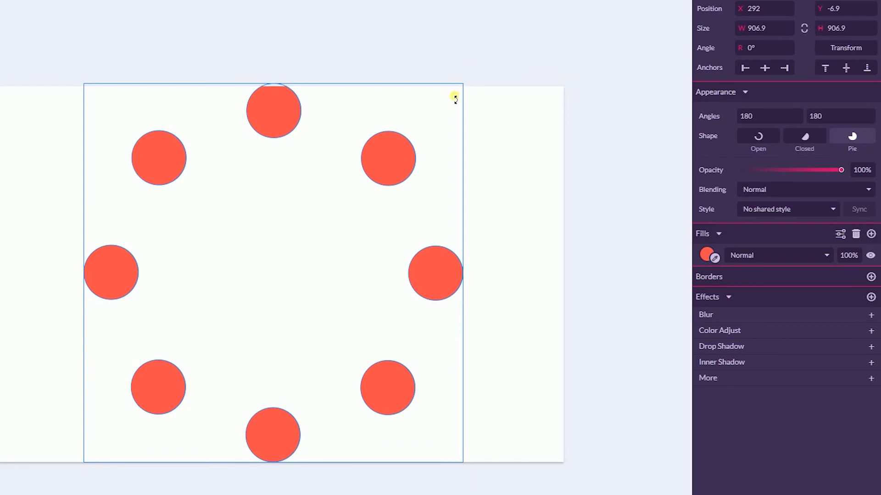
pyautogui.moveTo(457, 91); pyautogui.dragTo(400, 142)
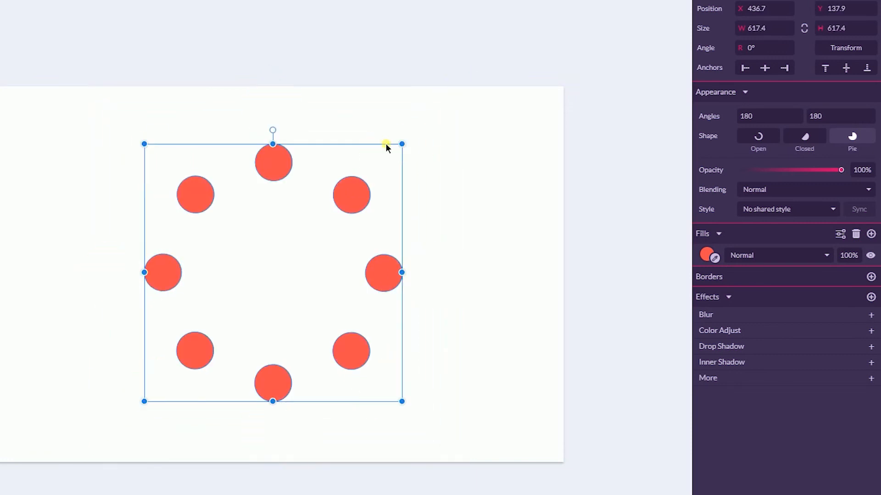
pyautogui.click(440, 155)
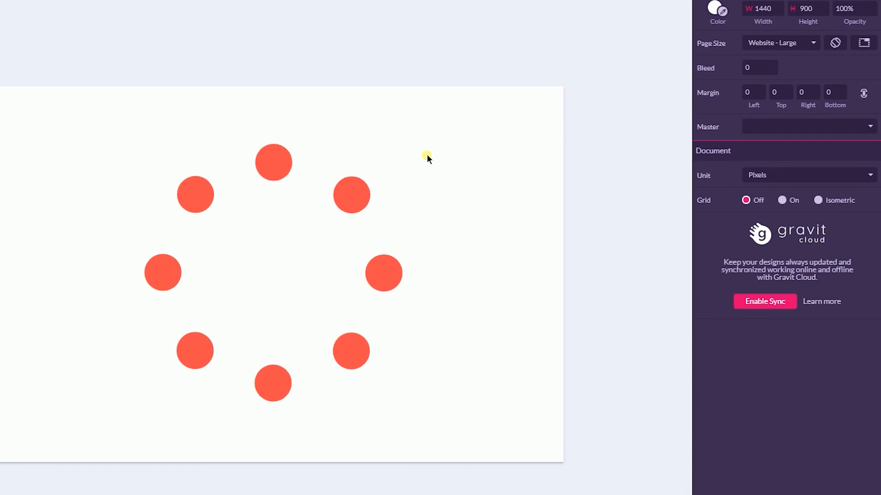
# Select the whole ring of red circles and delete it from Page 1
pyautogui.moveTo(89, 115); pyautogui.dragTo(491, 493)
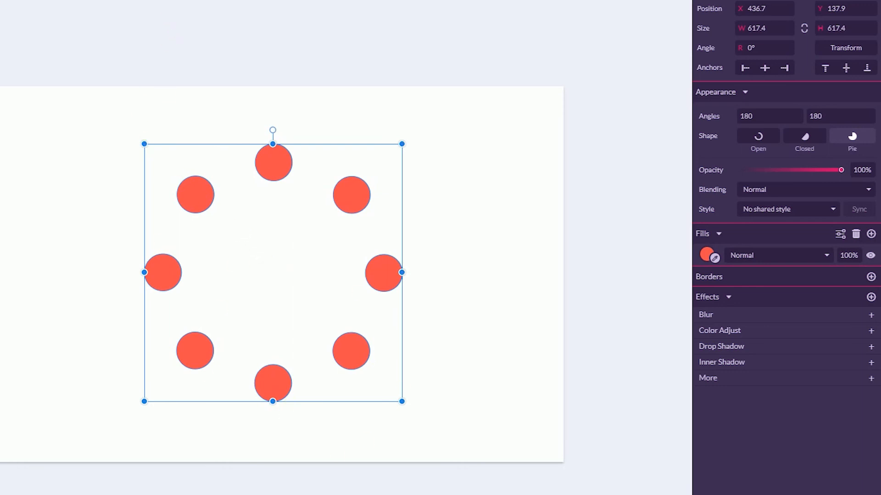
pyautogui.click(172, 1)
pyautogui.click(442, 127)
pyautogui.moveTo(27, 95); pyautogui.dragTo(319, 452)
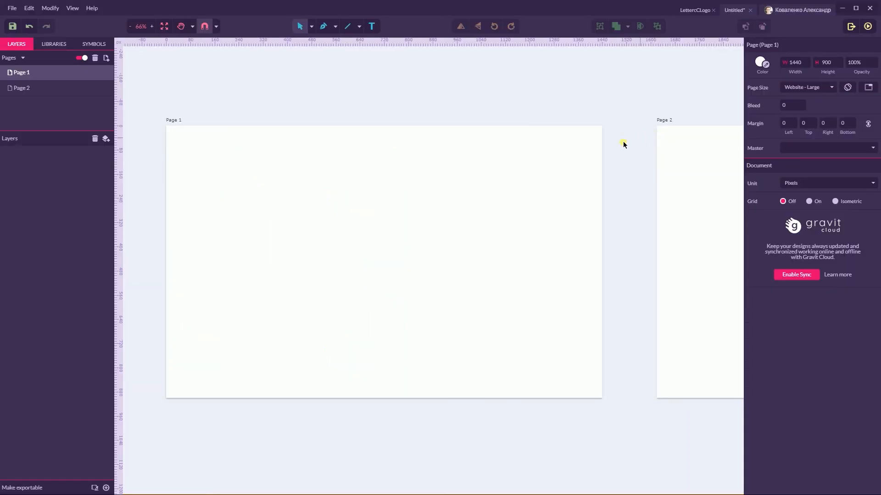
# Draw a horizontal line about 573 px long across the middle of Page 1 and set its border width to 7
pyautogui.press('l')
pyautogui.moveTo(283, 252); pyautogui.dragTo(456, 252)
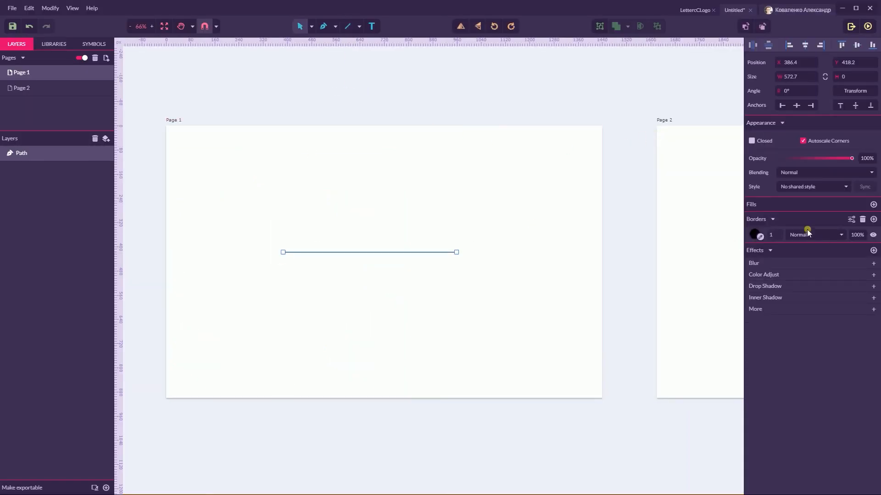
pyautogui.click(781, 237)
pyautogui.write('2')
pyautogui.press('Return')
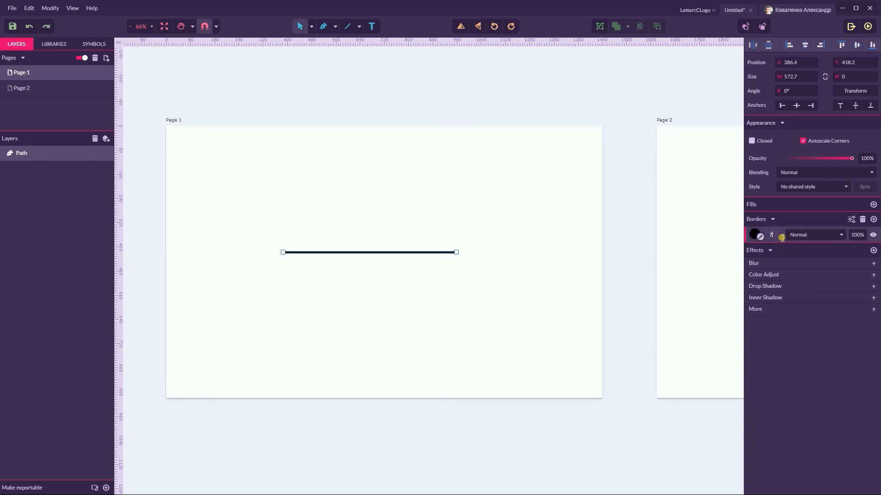
pyautogui.click(552, 233)
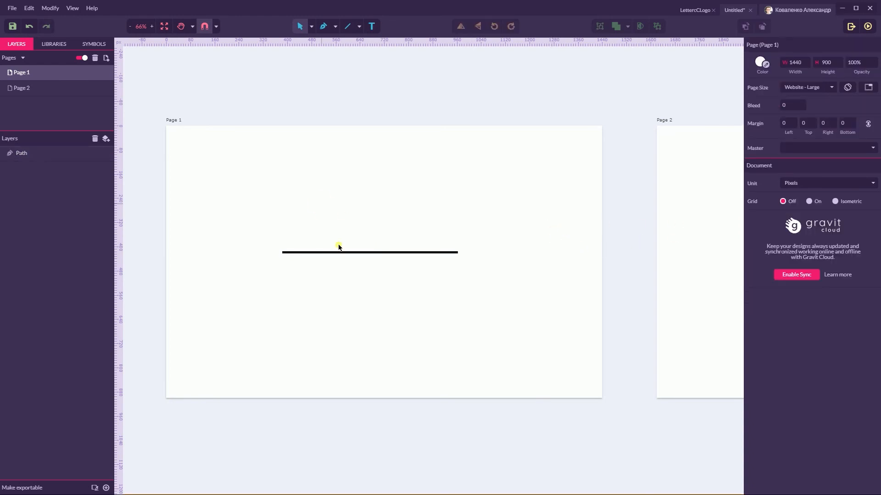
# Open the line's advanced border settings and set its start arrow to Arrow
pyautogui.click(338, 252)
pyautogui.click(782, 237)
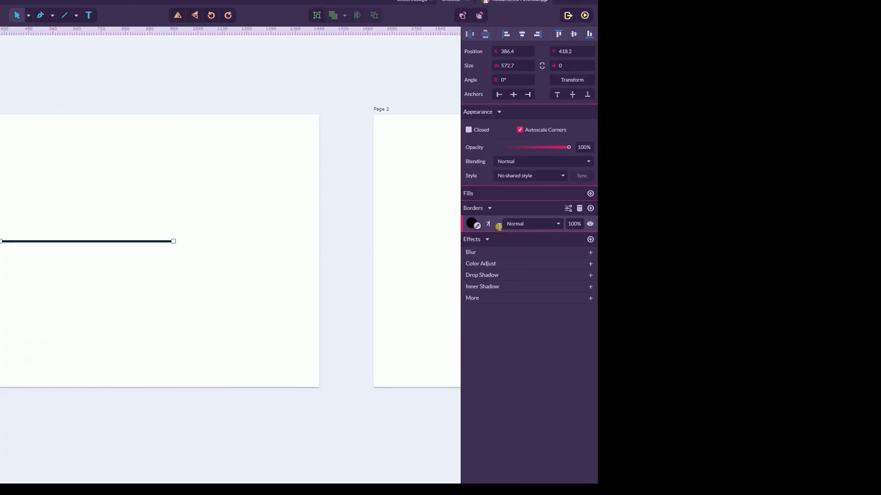
pyautogui.click(268, 221)
pyautogui.moveTo(38, 192); pyautogui.dragTo(120, 330)
pyautogui.click(569, 209)
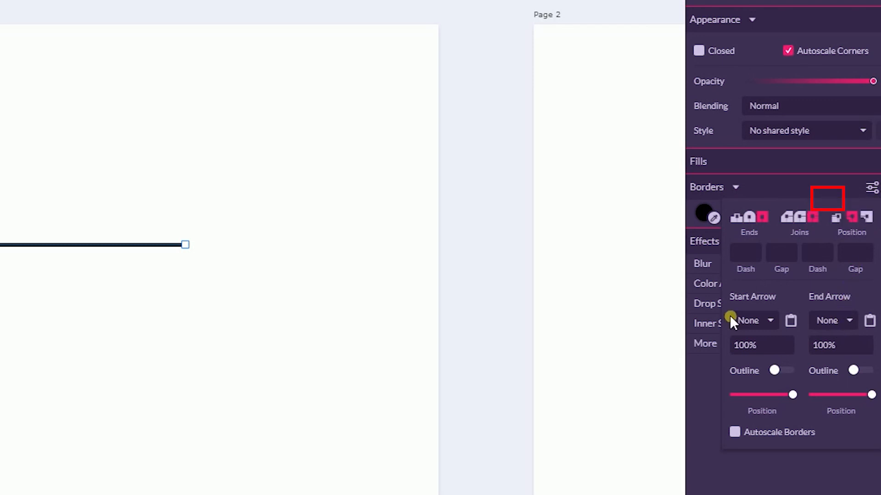
pyautogui.click(747, 318)
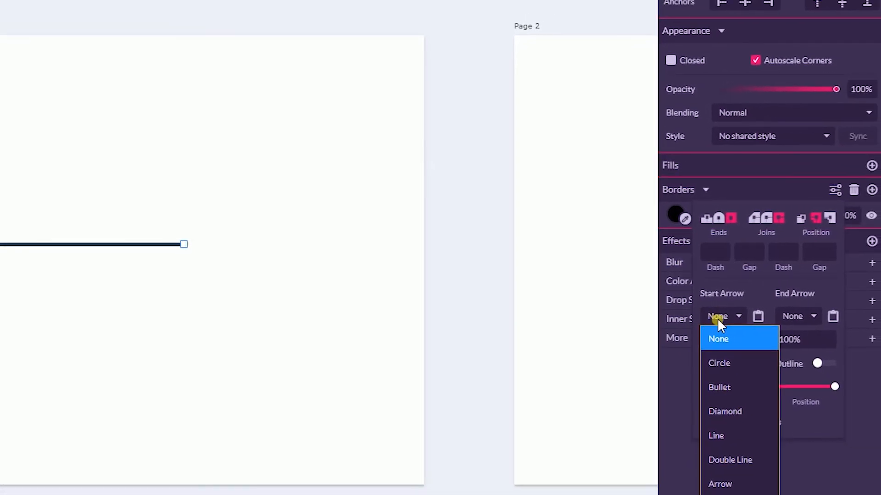
pyautogui.click(721, 483)
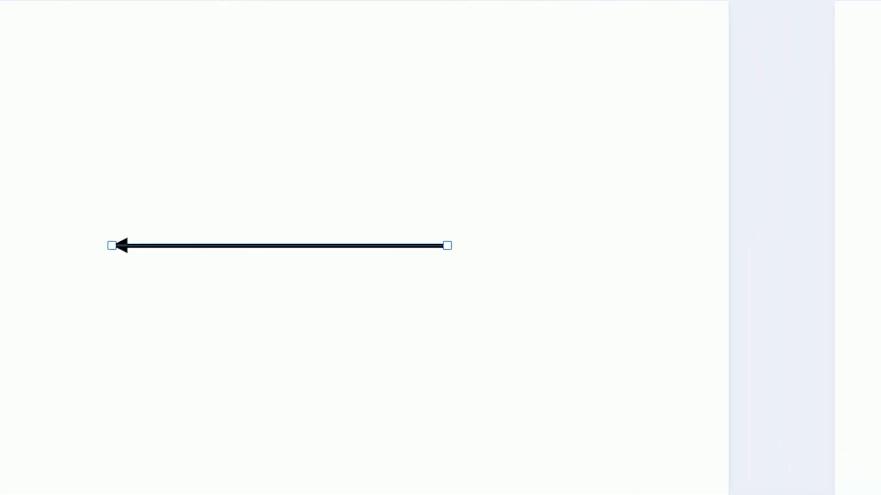
# Examine the arrowhead at the line's start and adjust the start arrow's position
pyautogui.click(340, 375)
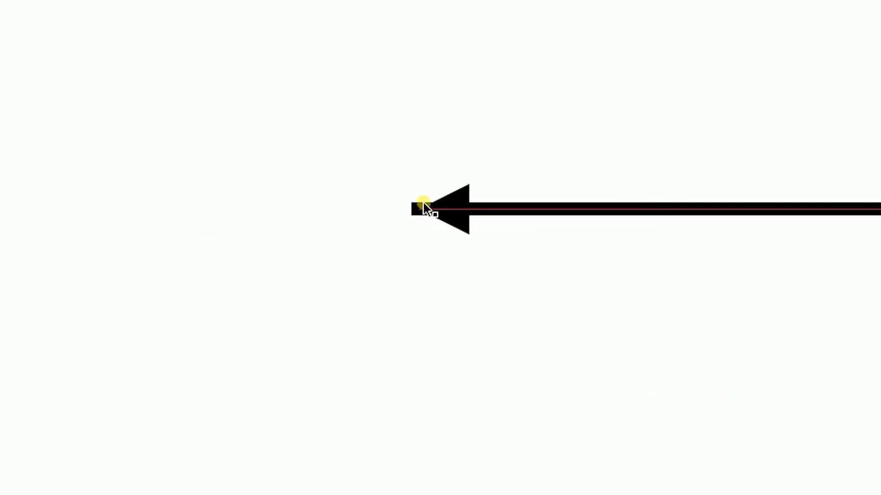
pyautogui.click(458, 217)
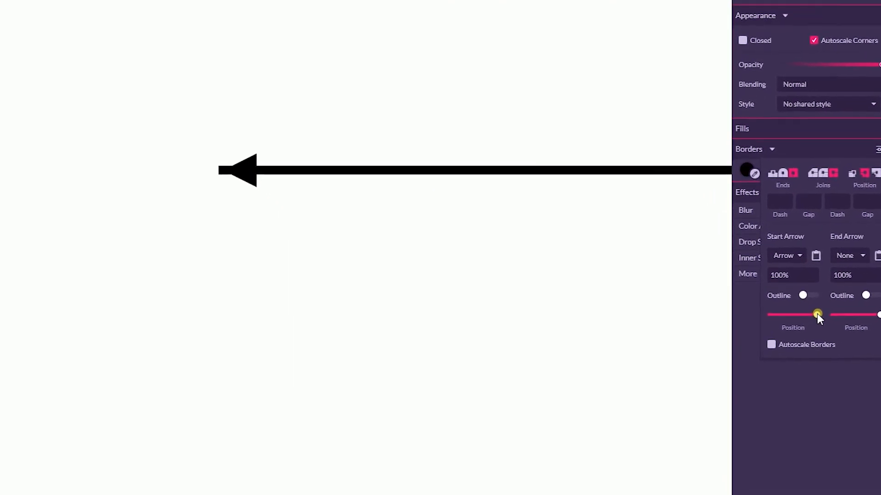
pyautogui.moveTo(817, 313); pyautogui.dragTo(846, 309)
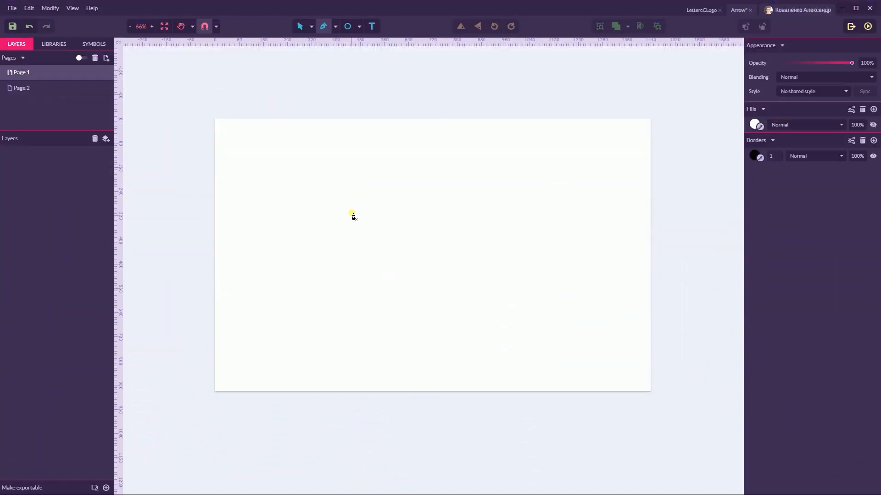
# Draw an open three-point path of straight segments with the Pen tool, starting at about X 438, Y 506 on Page 1
pyautogui.click(349, 275)
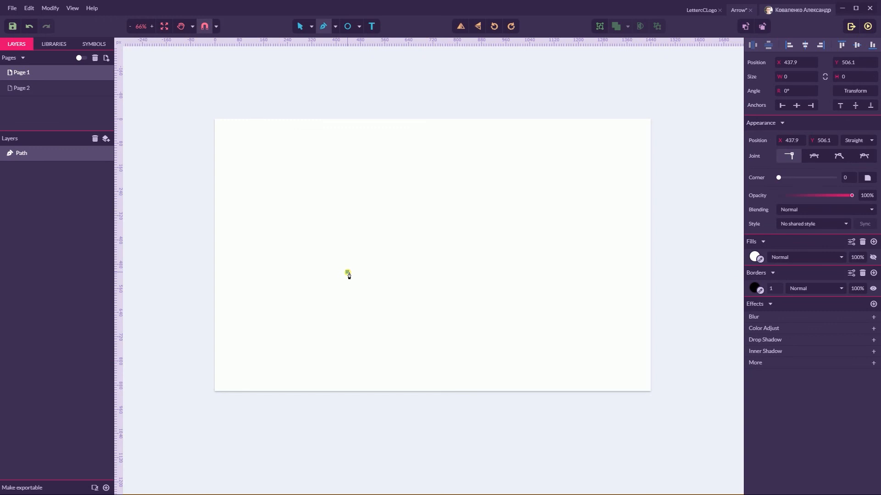
pyautogui.click(347, 208)
pyautogui.click(411, 182)
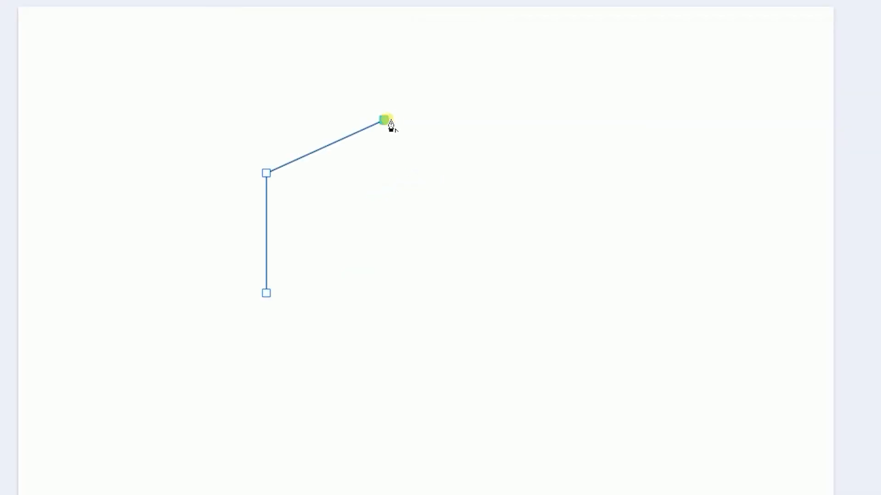
pyautogui.click(452, 216)
pyautogui.press('Escape')
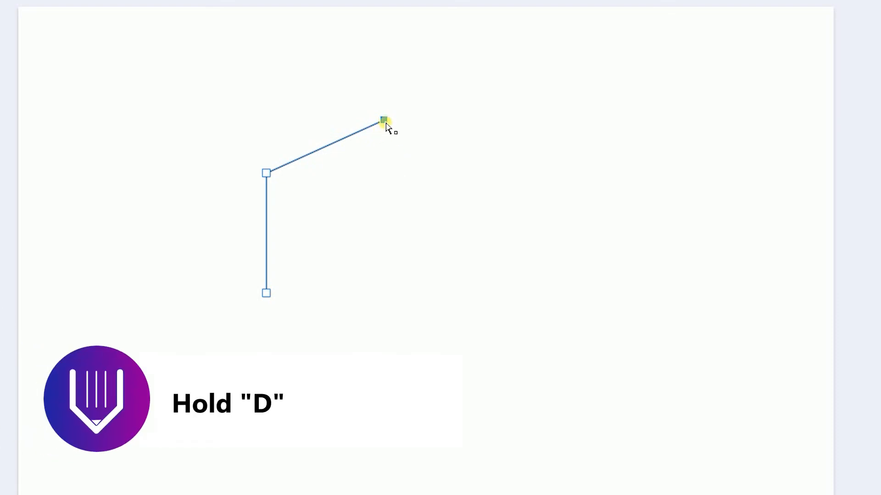
# Try moving the path's last point and adding further points below it, and undo these changes
pyautogui.moveTo(384, 120); pyautogui.dragTo(172, 173)
pyautogui.click(187, 262)
pyautogui.click(212, 356)
pyautogui.click(334, 356)
pyautogui.click(364, 301)
pyautogui.hotkey('ctrl', 'z')
pyautogui.hotkey('ctrl', 'z')
pyautogui.hotkey('ctrl', 'z')
pyautogui.hotkey('ctrl', 'z')
pyautogui.hotkey('ctrl', 'z')
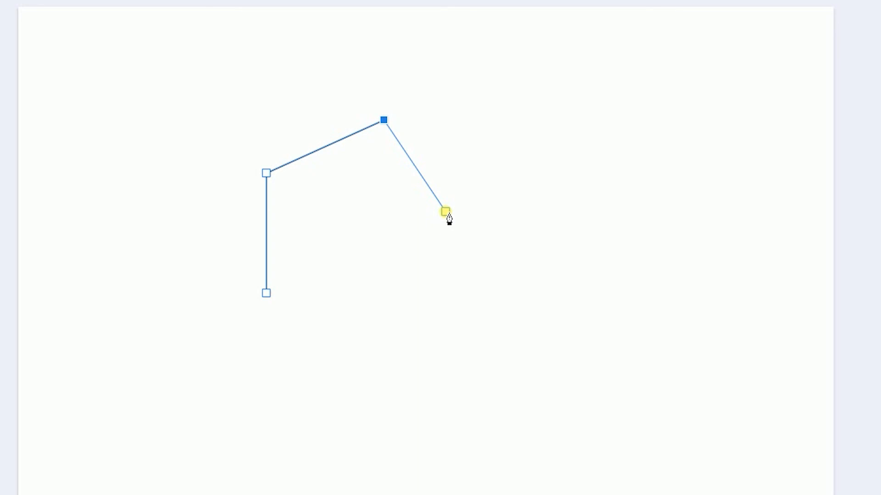
# Remove the remaining points of the open path one after another
pyautogui.press('BackSpace')
pyautogui.press('BackSpace')
pyautogui.press('BackSpace')
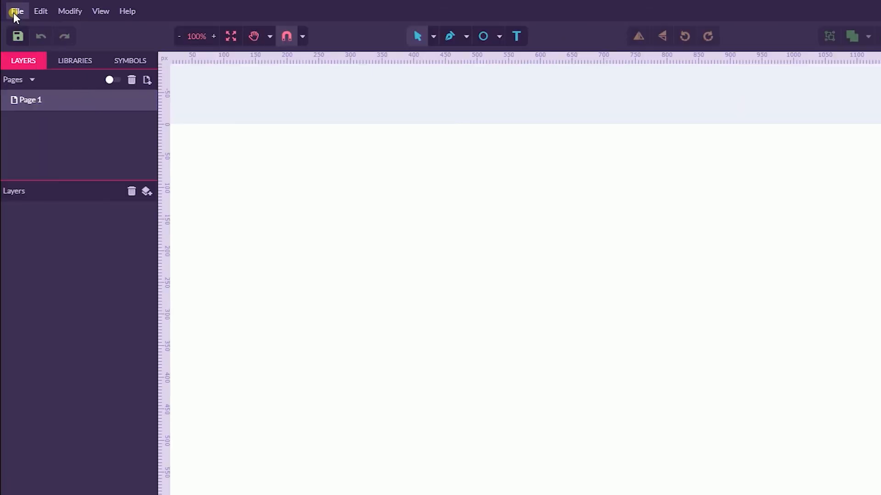
# Open the HomeImage design from the recent files
pyautogui.click(11, 9)
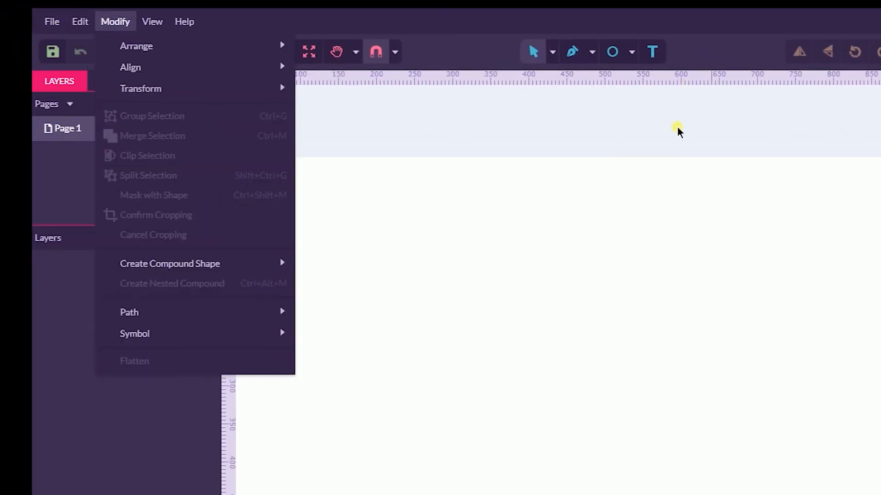
pyautogui.moveTo(45, 15)
pyautogui.moveTo(138, 152)
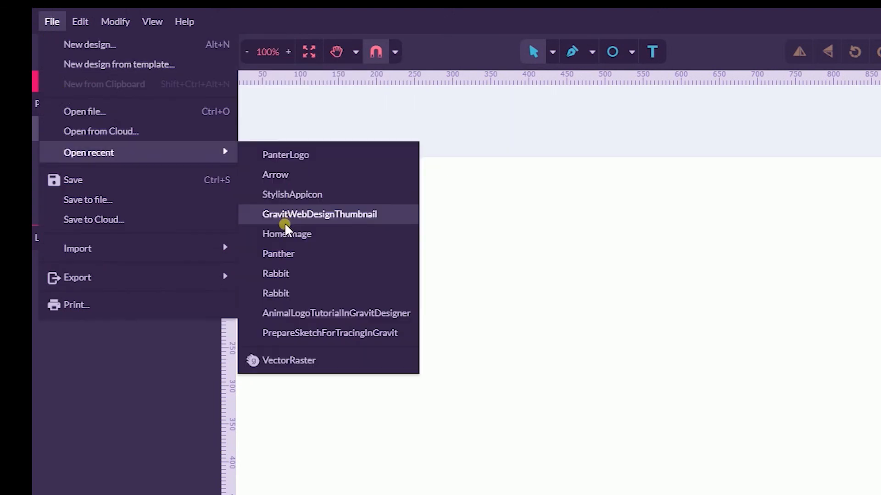
pyautogui.click(281, 229)
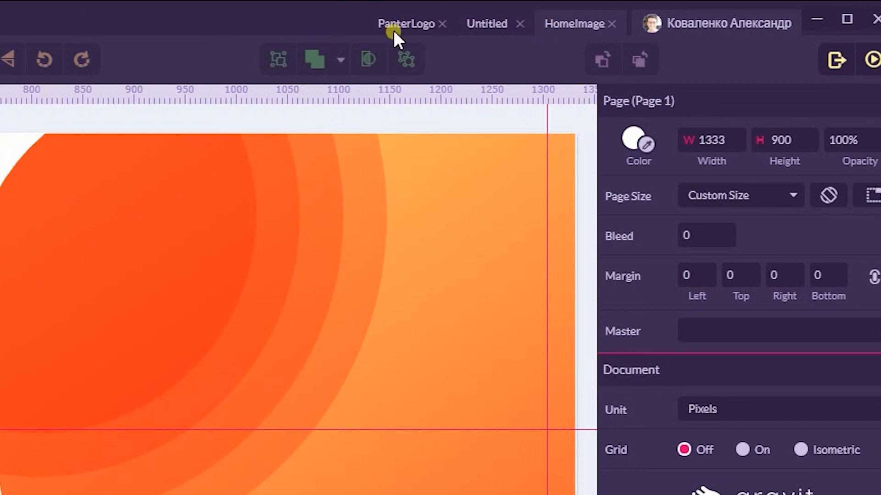
# Close the PanterLogo and Untitled documents and minimize the program window
pyautogui.click(442, 24)
pyautogui.click(496, 18)
pyautogui.click(517, 24)
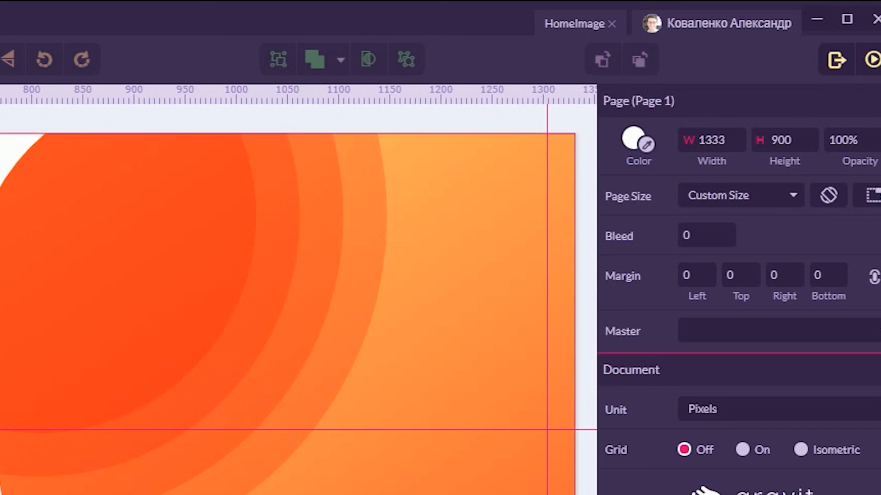
pyautogui.click(828, 20)
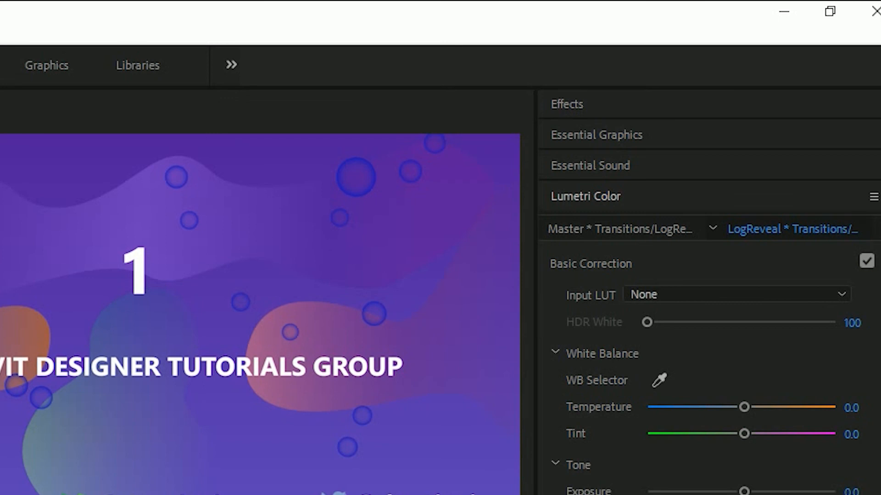